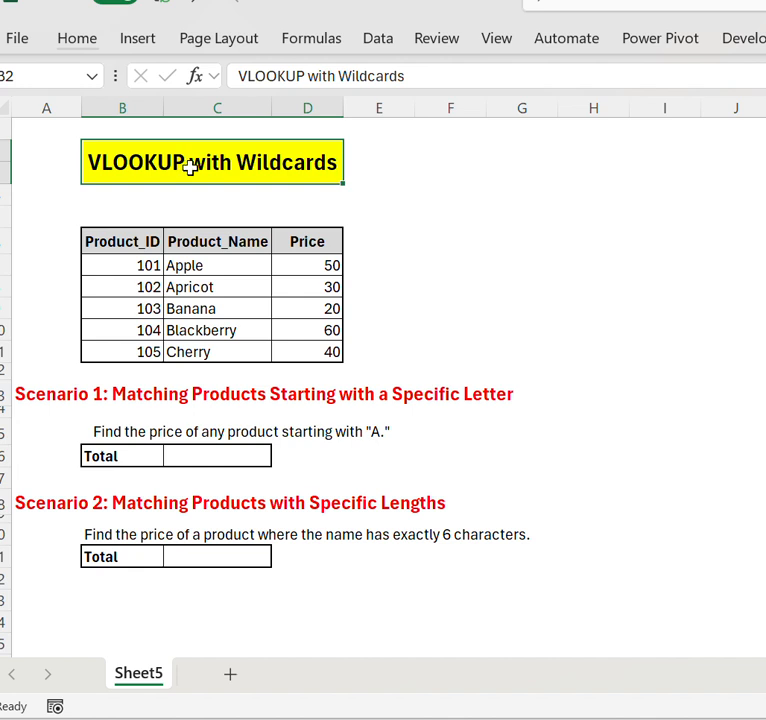
- Examine the entries from Apple to Cherry in the Product_Name column
left_click(430, 197)
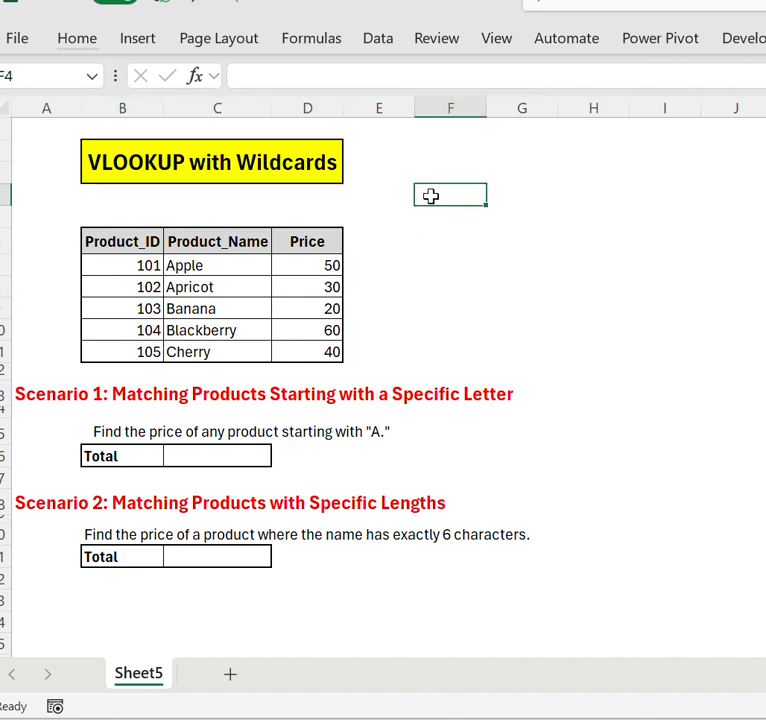
key("Down")
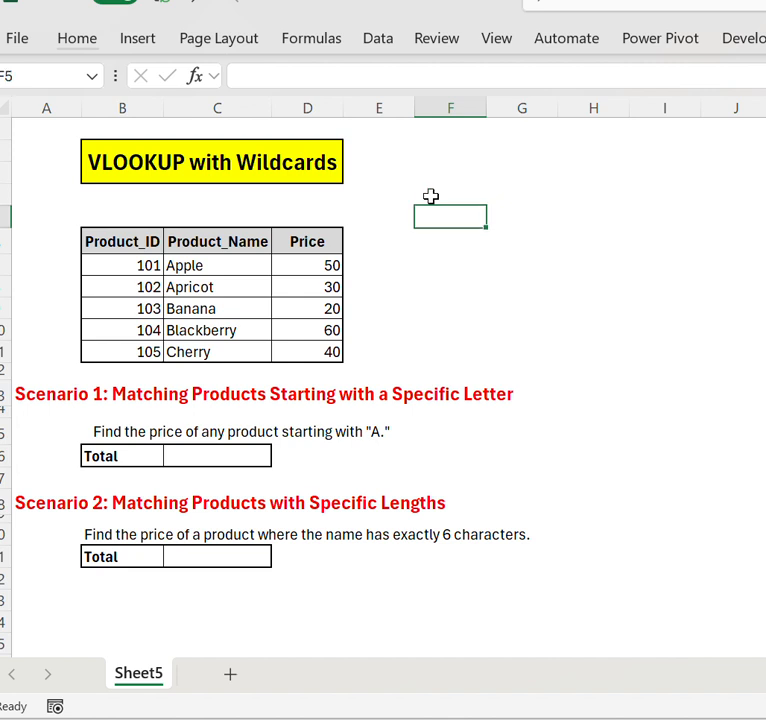
key("Left")
key("Left")
key("Left")
key("Down")
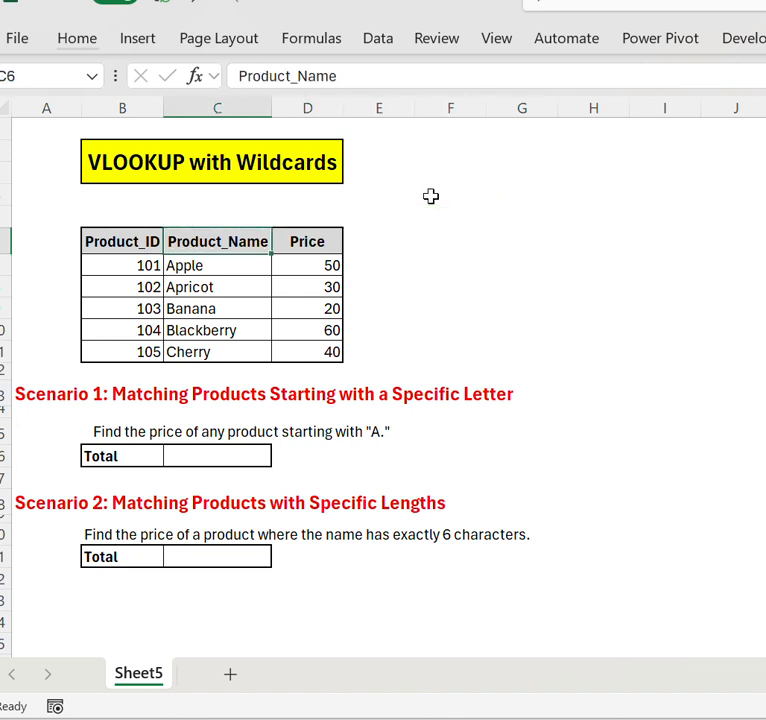
key("Down")
key("ctrl+shift+Down")
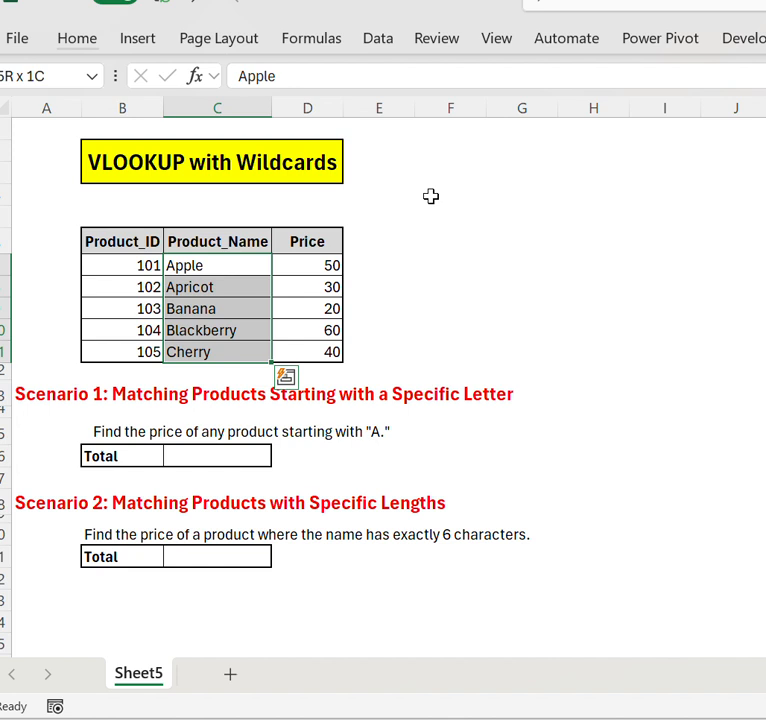
- Enter the wildcard characters * in cell F6 and ? in cell G6
key("Right")
key("Right")
key("Right")
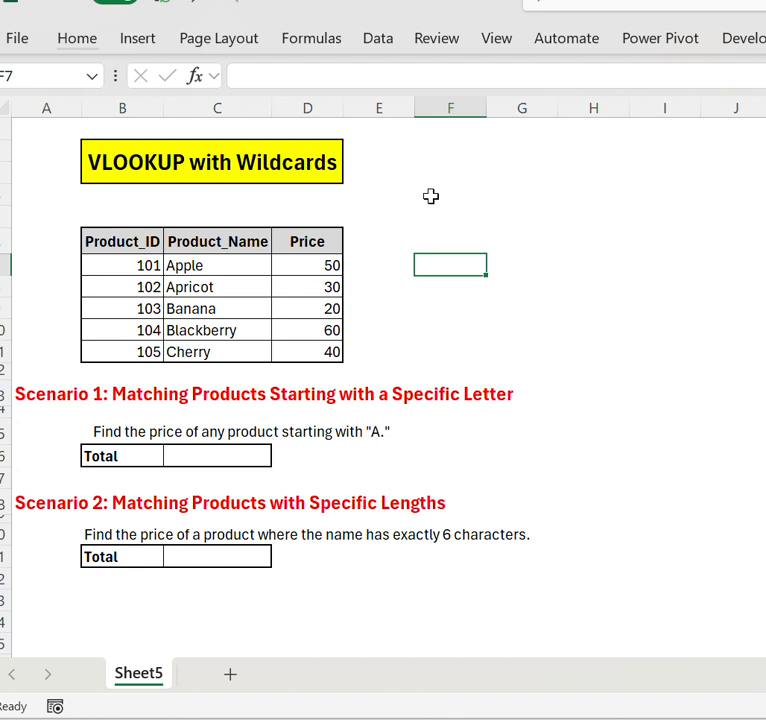
key("Up")
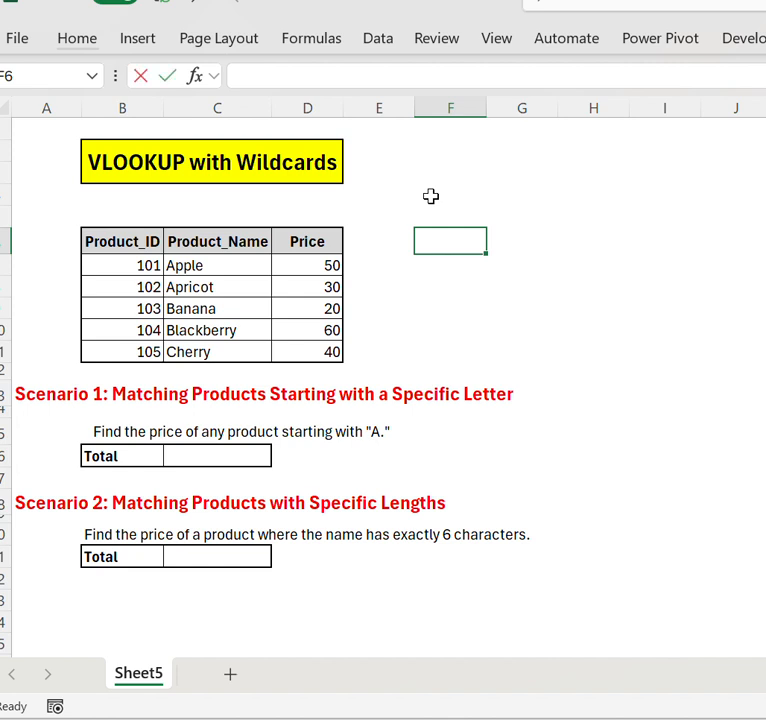
type("*")
key("Return")
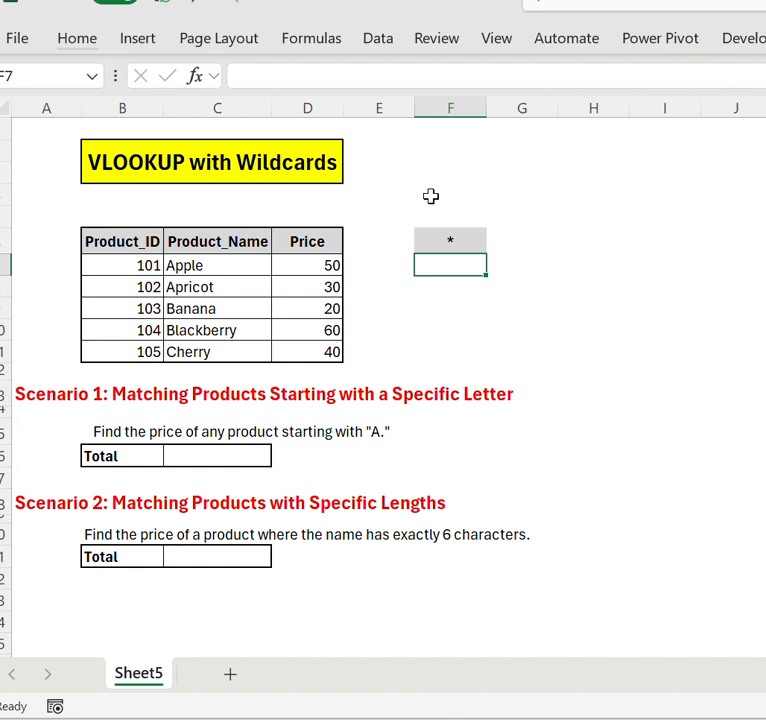
key("Up")
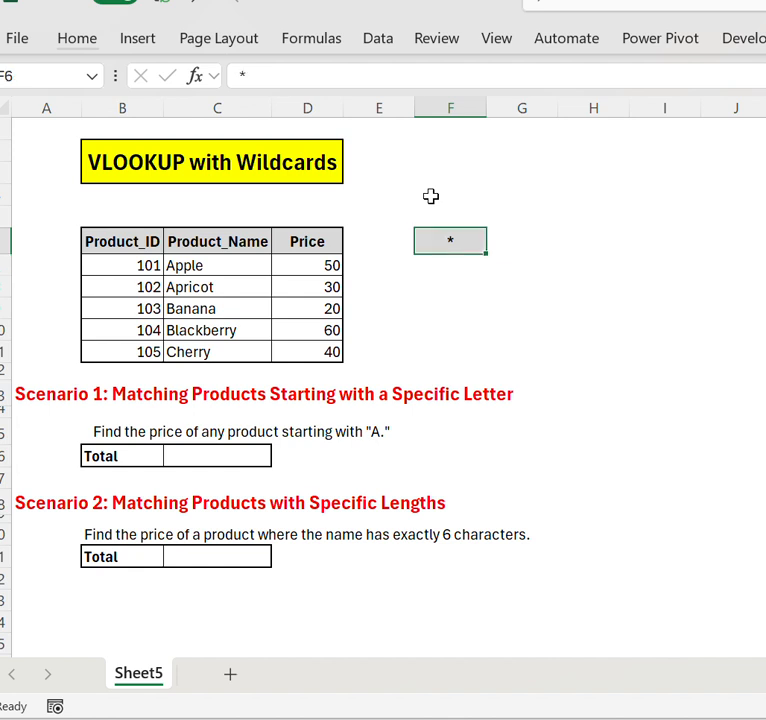
key("Right")
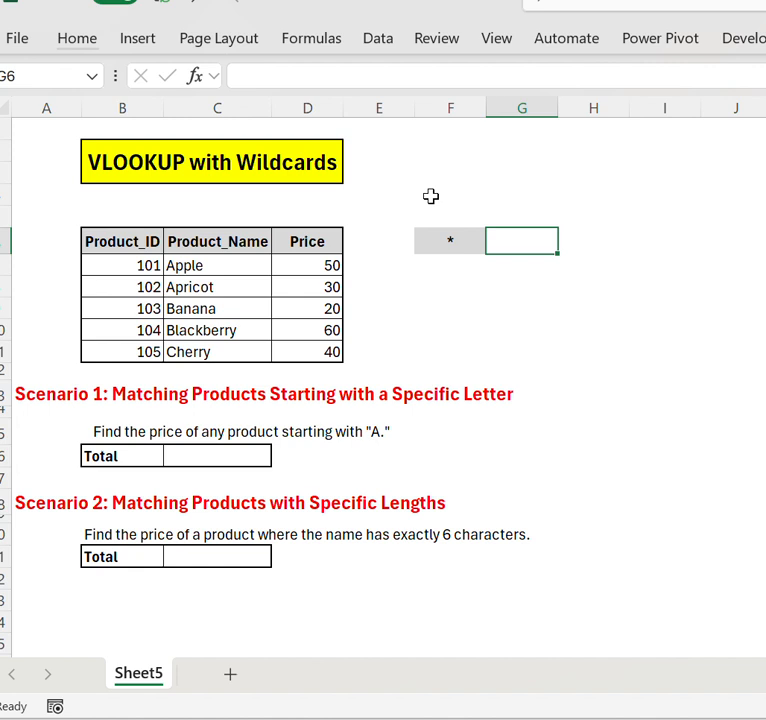
type("?")
key("Return")
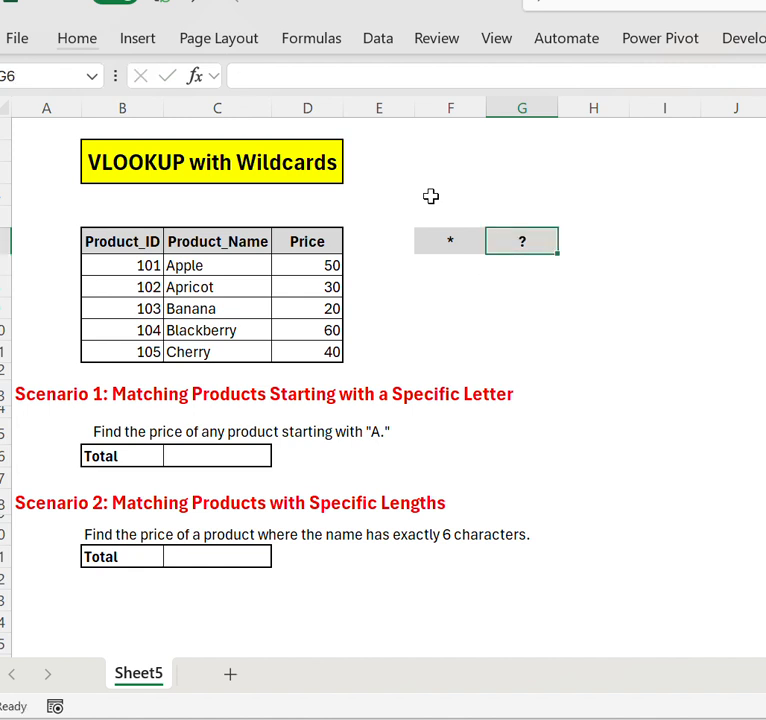
- Review the two wildcard characters in F6 and G6 and read the Scenario 1 heading in A13
key("Up")
key("Left")
key("Right")
key("Left")
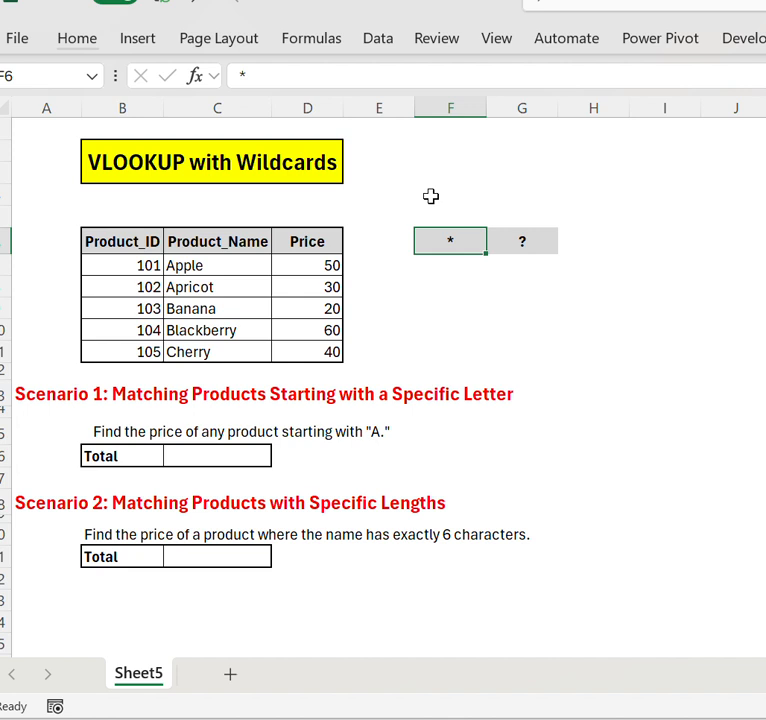
key("Right")
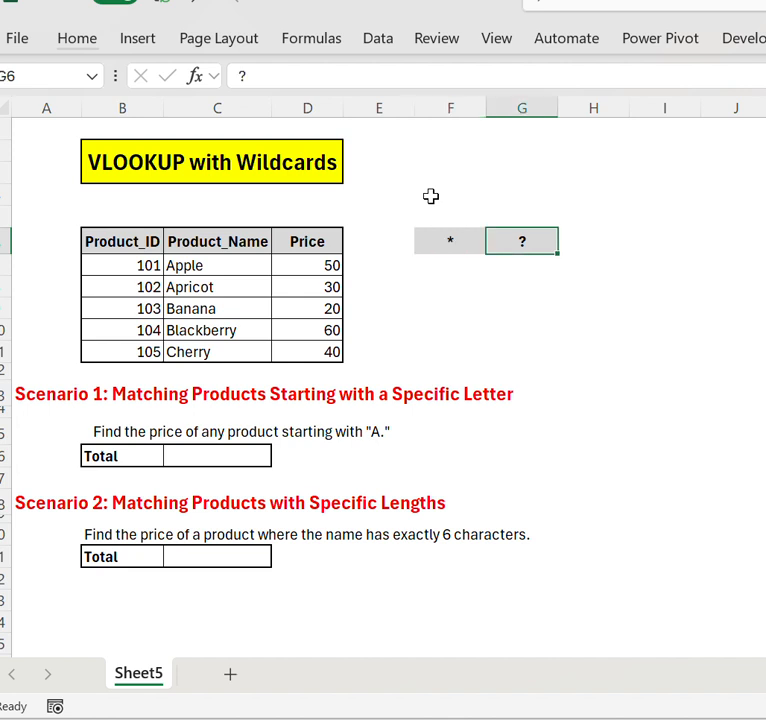
key("Left")
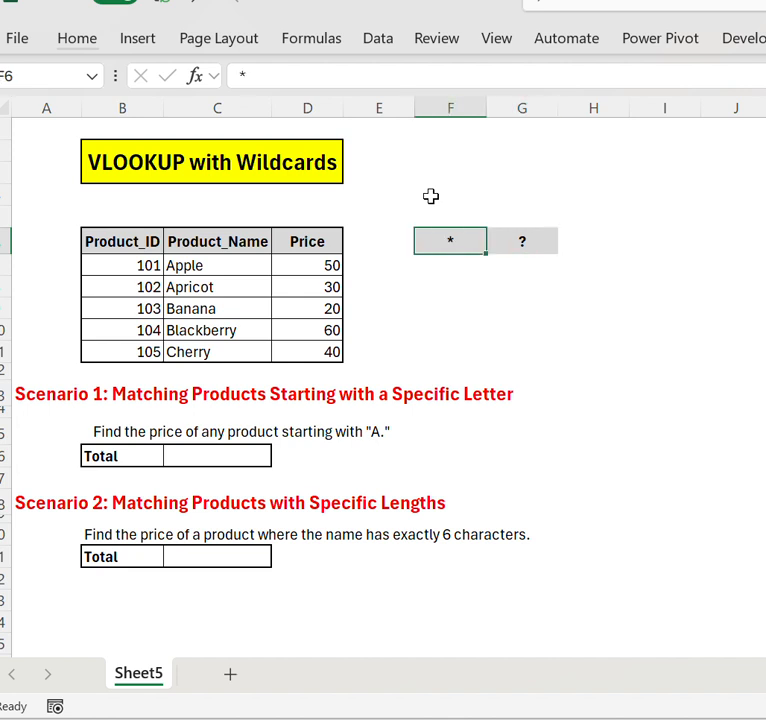
key("Down")
key("Down")
key("Down")
key("Down")
key("Down")
key("Down")
key("Down")
key("Left")
key("Left")
key("Left")
key("Left")
key("Left")
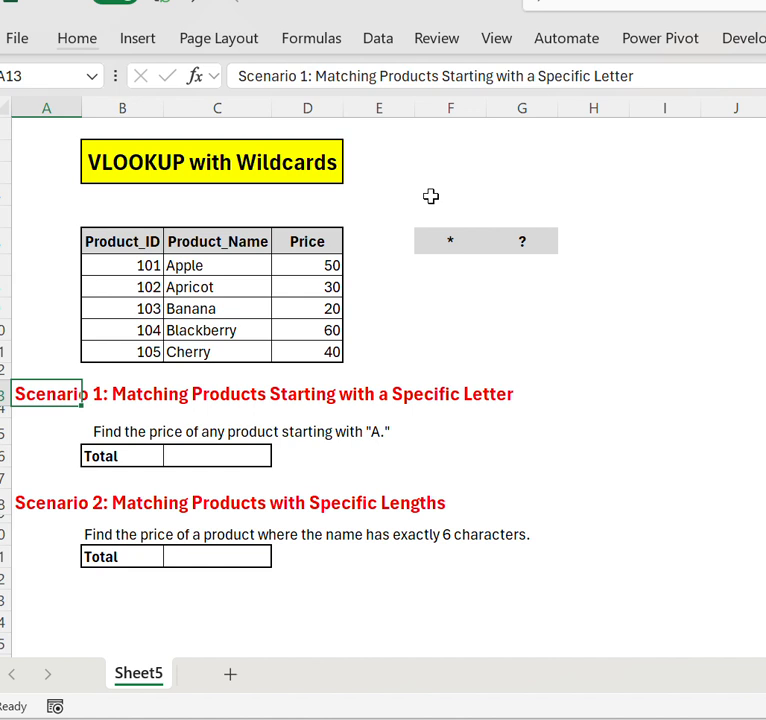
- Examine the Product_Name column as the lookup data for Scenario 1
key("Right")
key("Right")
key("Up")
key("Up")
key("Up")
key("Up")
key("Up")
key("Up")
key("Up")
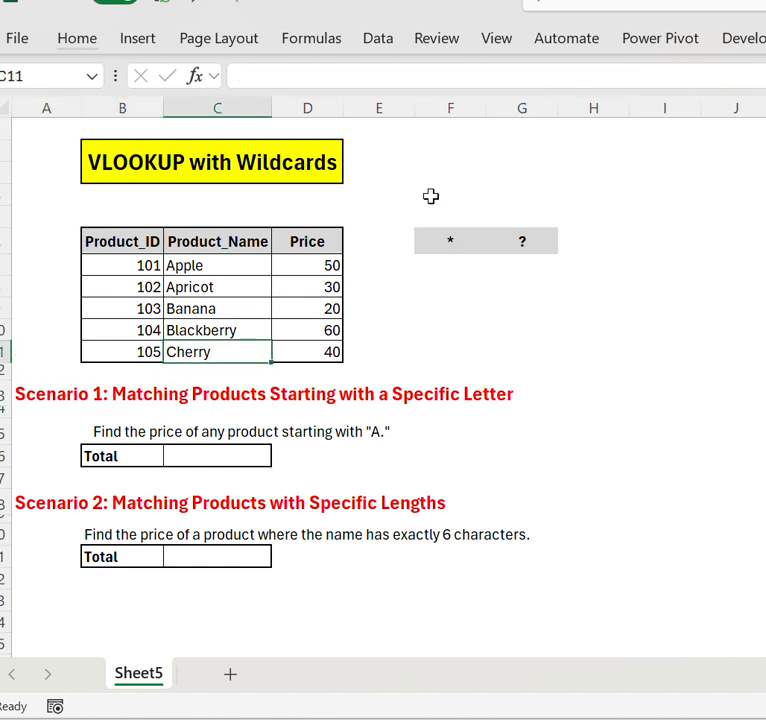
key("ctrl+shift+Down")
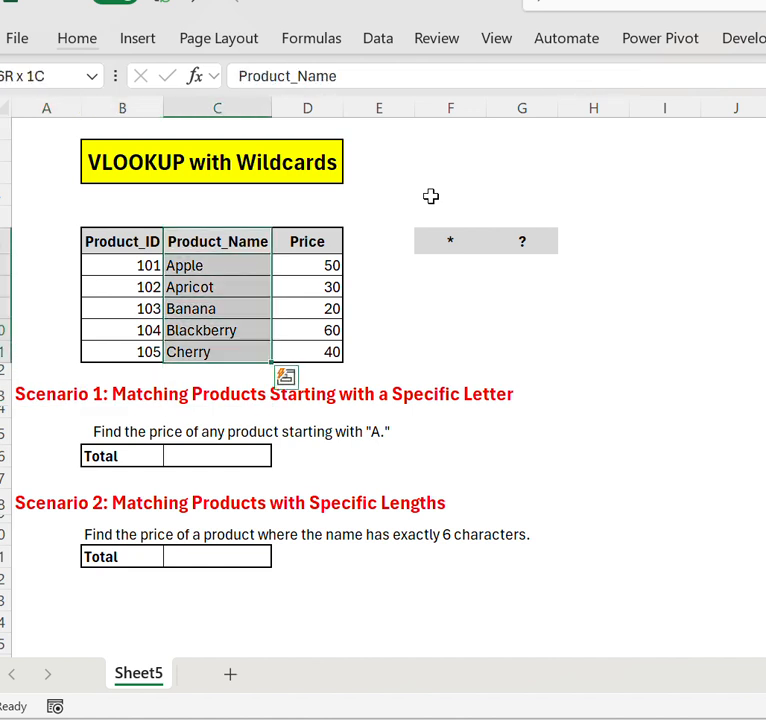
key("Up")
key("Down")
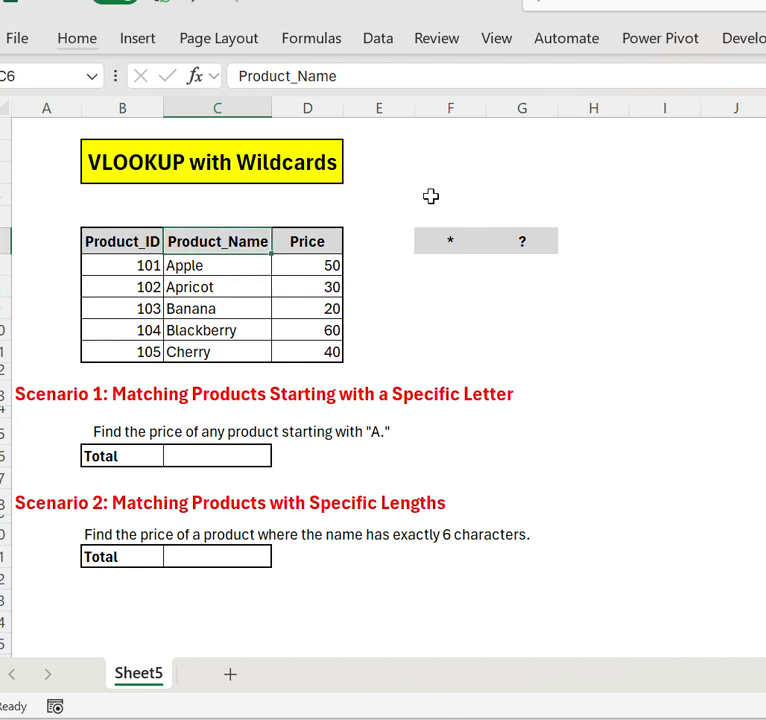
key("Down")
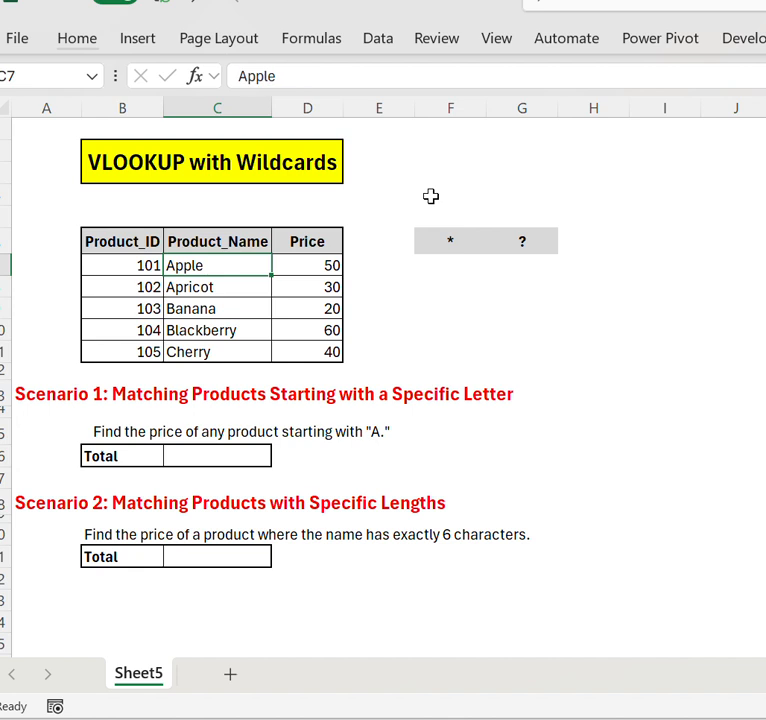
key("ctrl+shift+Down")
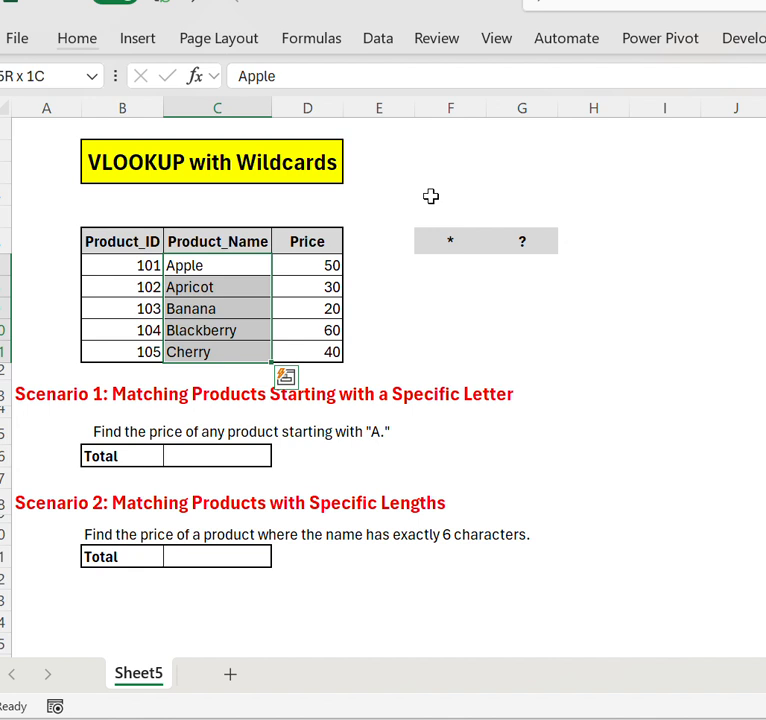
- Begin a VLOOKUP formula in the Scenario 1 total cell C16 with "A*" as the lookup value
key("Down")
key("Down")
key("Down")
key("Down")
key("Down")
key("Down")
key("Down")
key("Down")
key("Down")
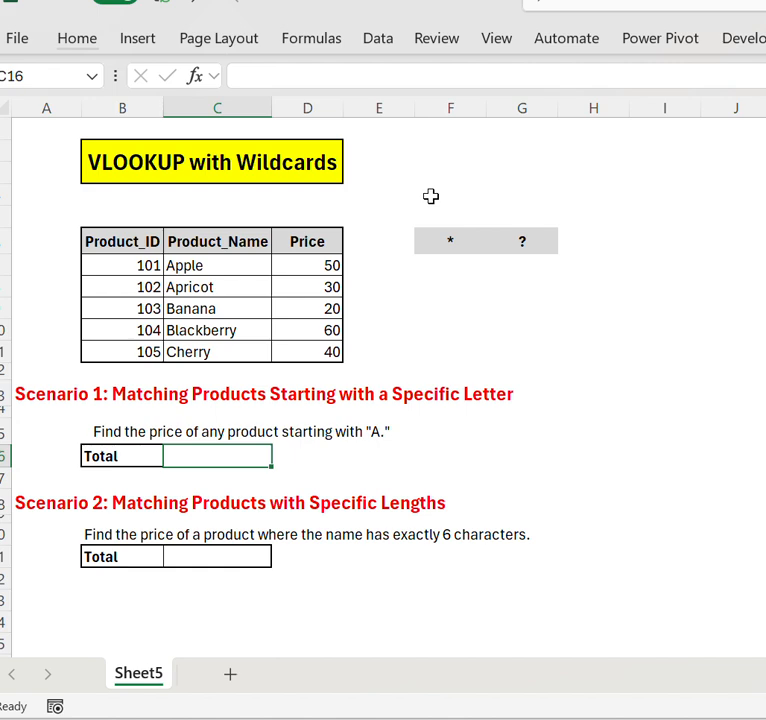
type("==VLOOKUP(")
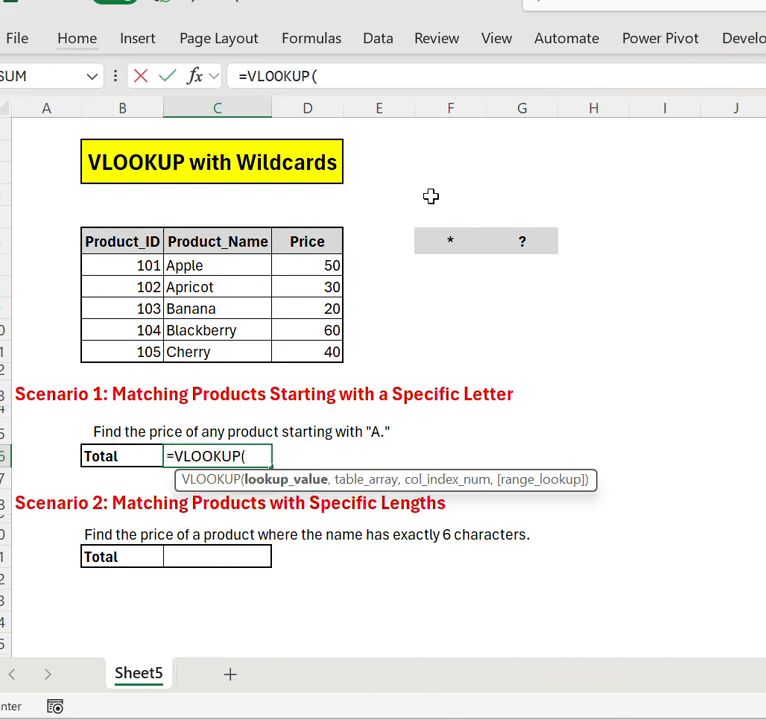
type("\"A")
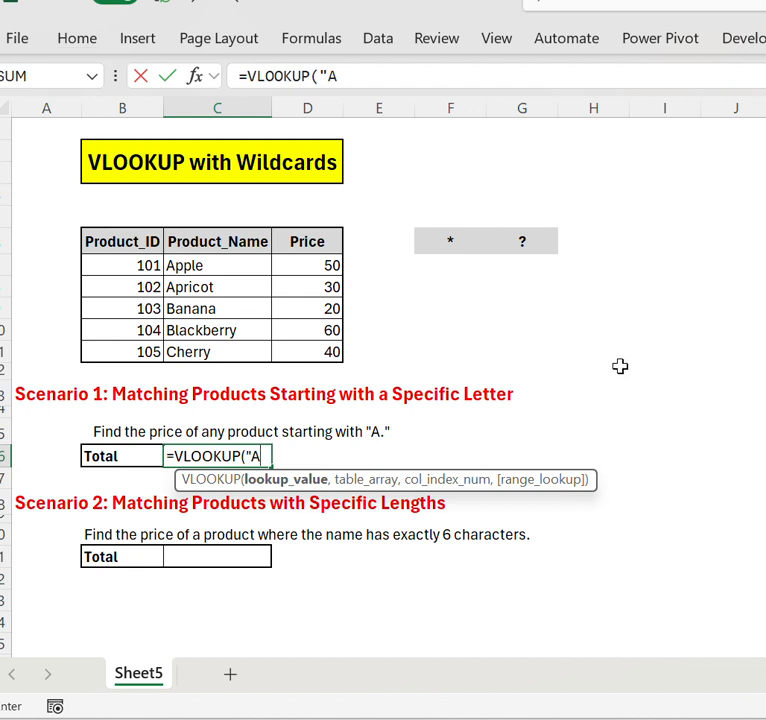
type("*\",")
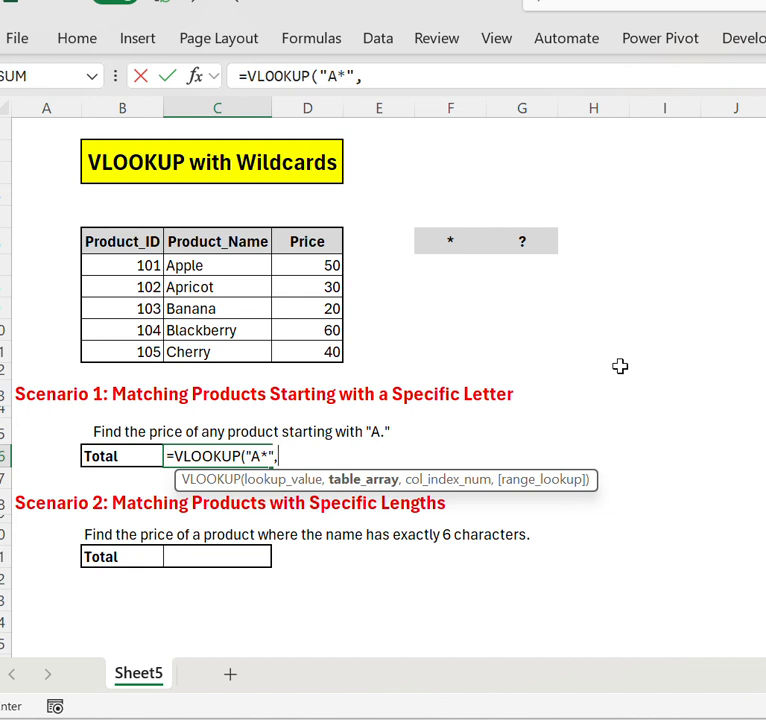
- Set the VLOOKUP table array to C6:D11, covering the product names and prices
key("Up")
key("Up")
key("Up")
key("Up")
key("Up")
key("Up")
key("Up")
key("Up")
key("Up")
key("Up")
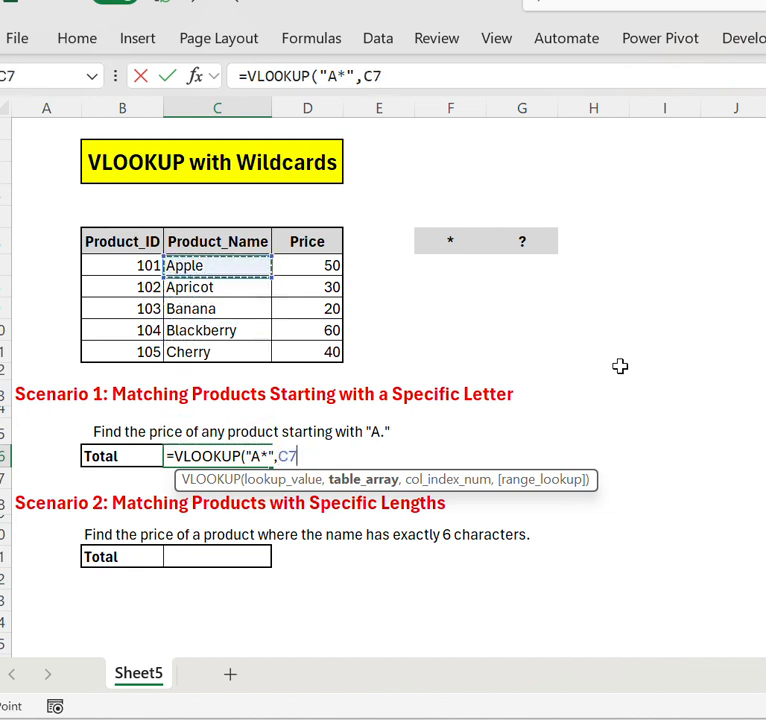
key("ctrl+shift+Down")
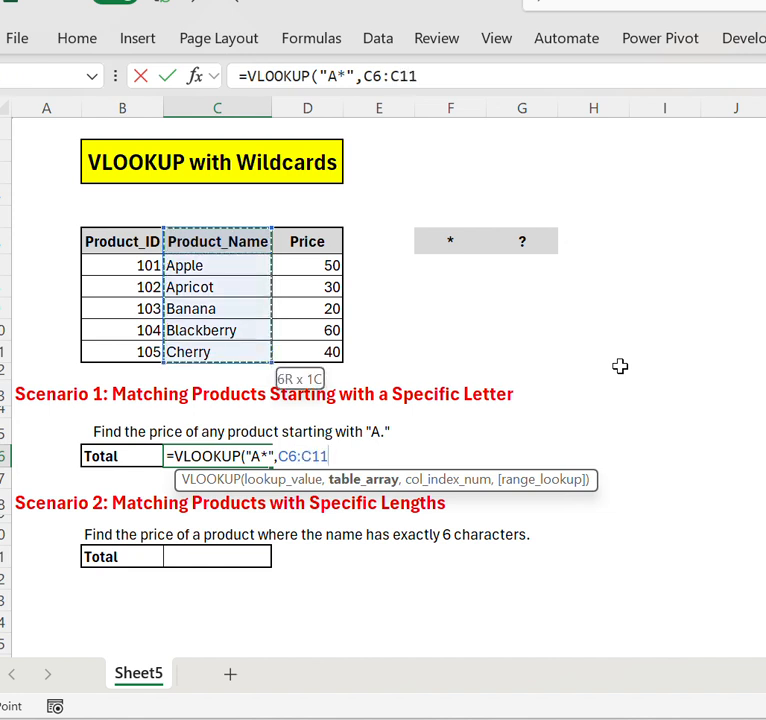
key("shift+Right")
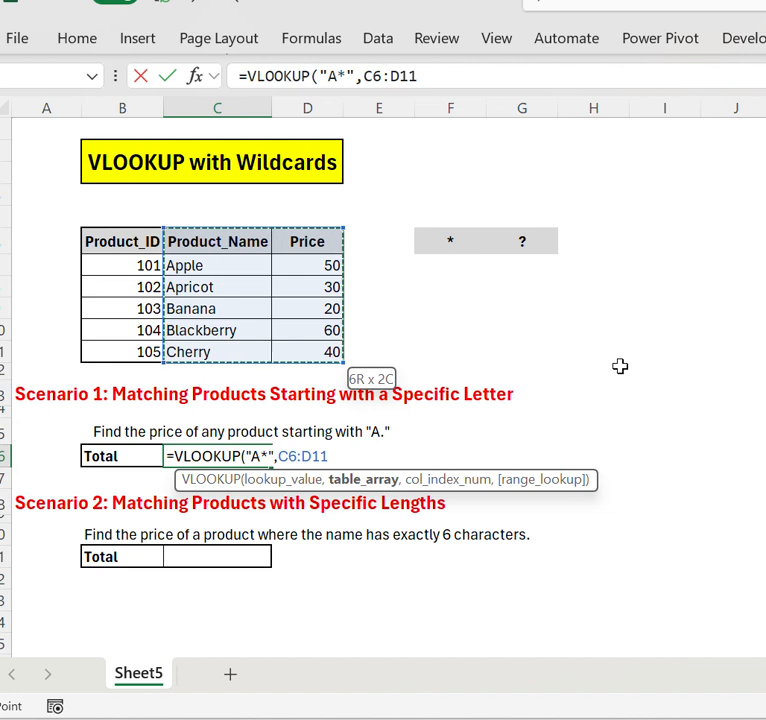
- Complete the VLOOKUP in C16 with column index 2 and 0 for an exact match
type(",2")
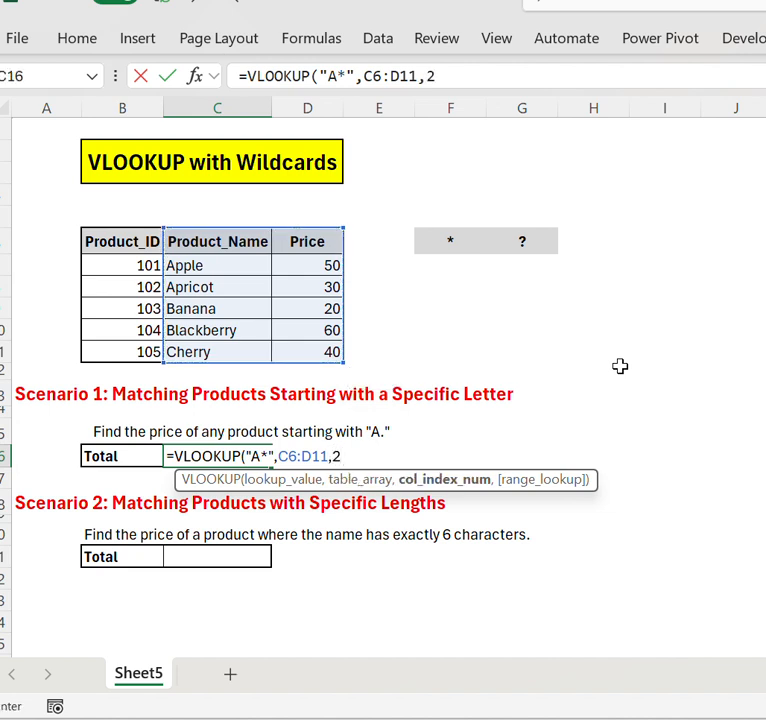
left_click(584, 4)
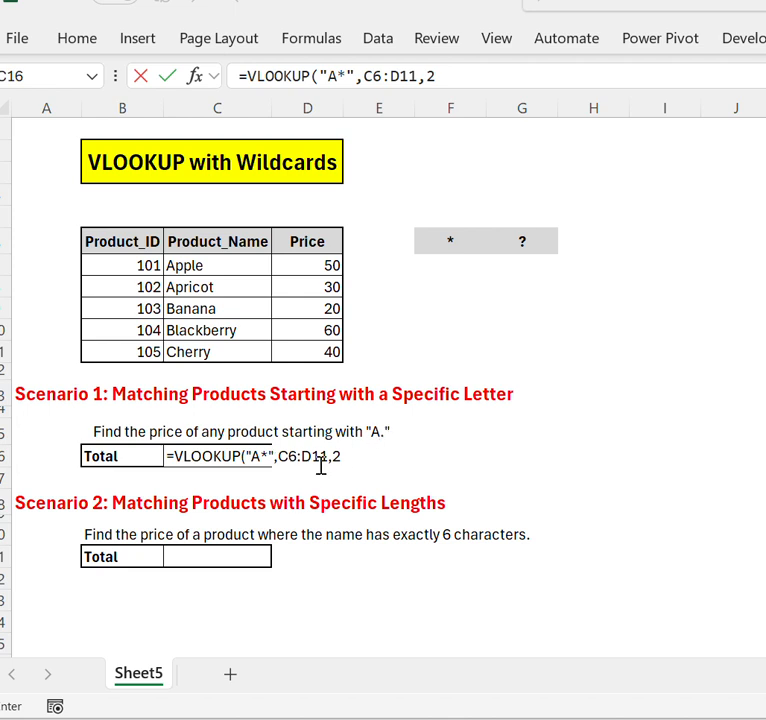
left_click(352, 457)
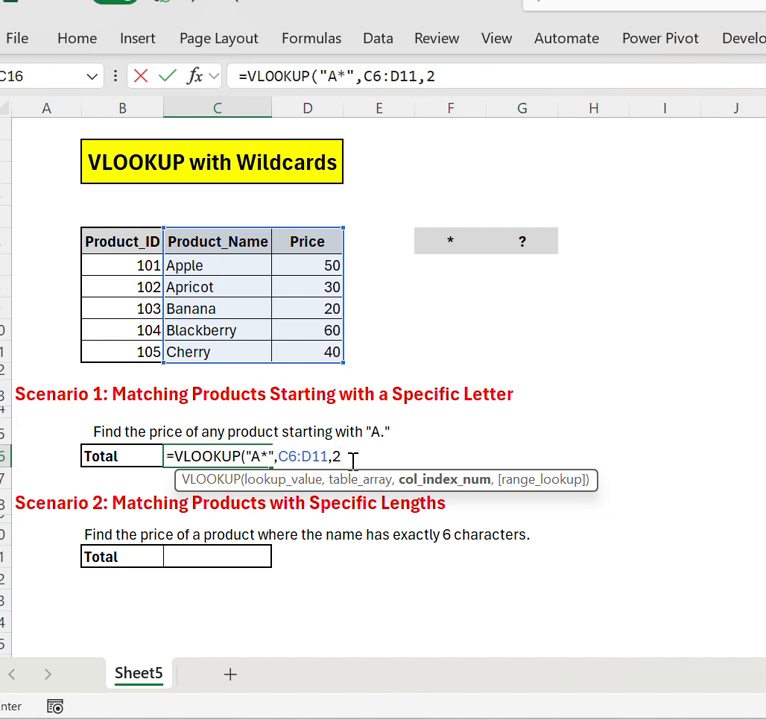
type(",")
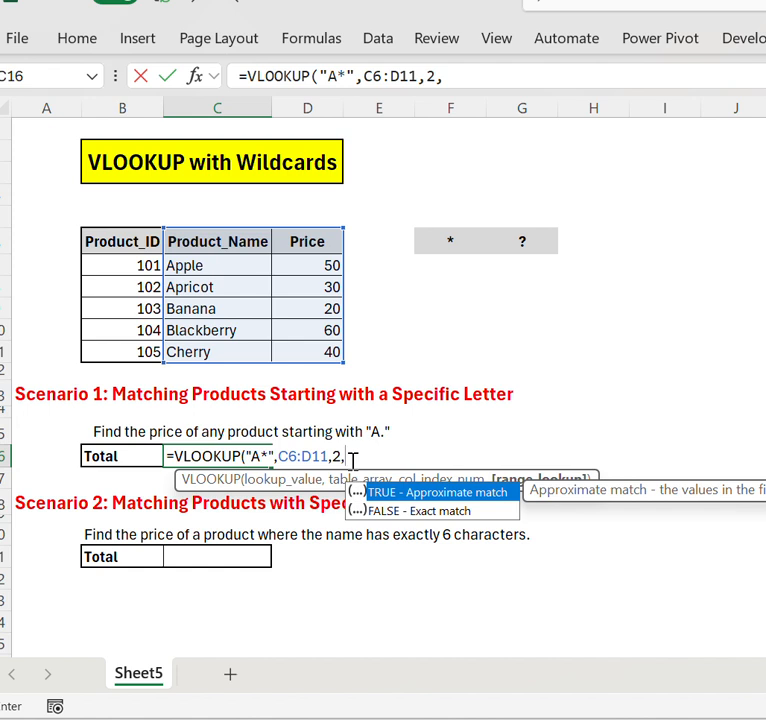
type("0)")
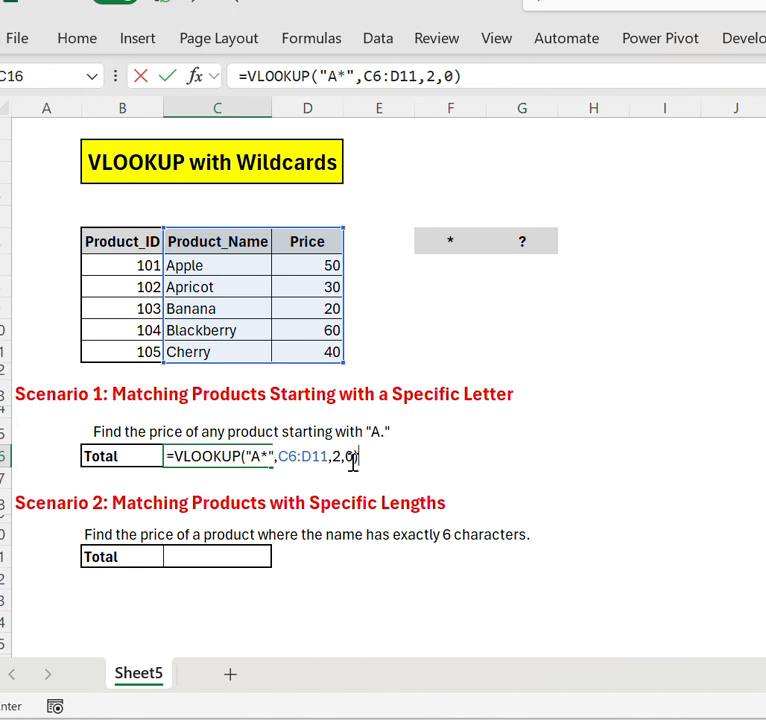
key("Return")
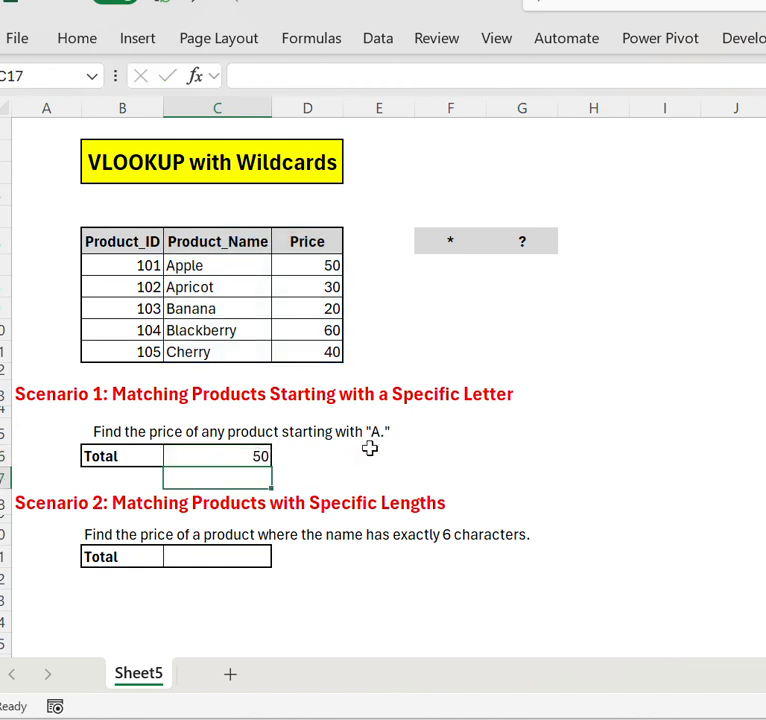
- Check the formula in C16, read the Scenario 2 heading, and select the Scenario 2 total cell C21
left_click(250, 456)
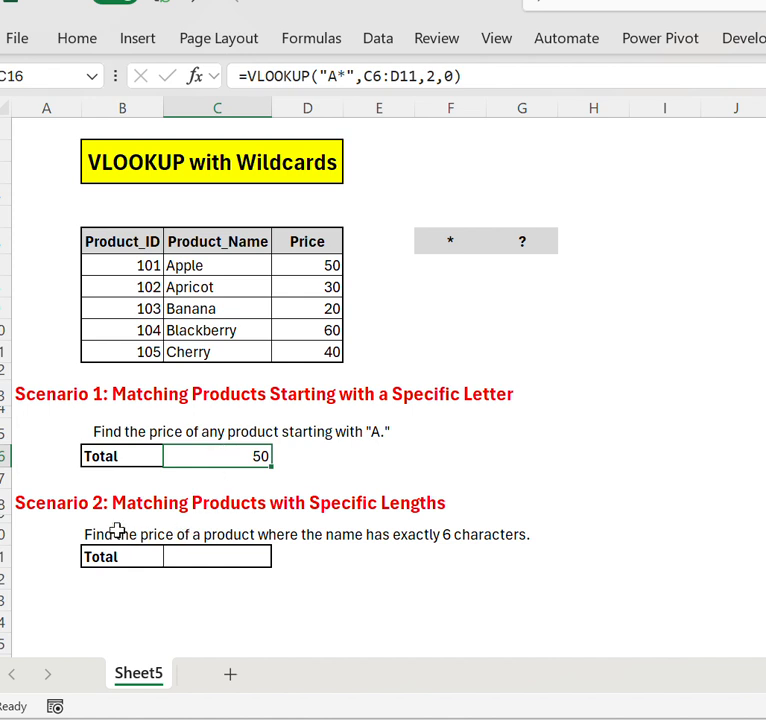
left_click(50, 502)
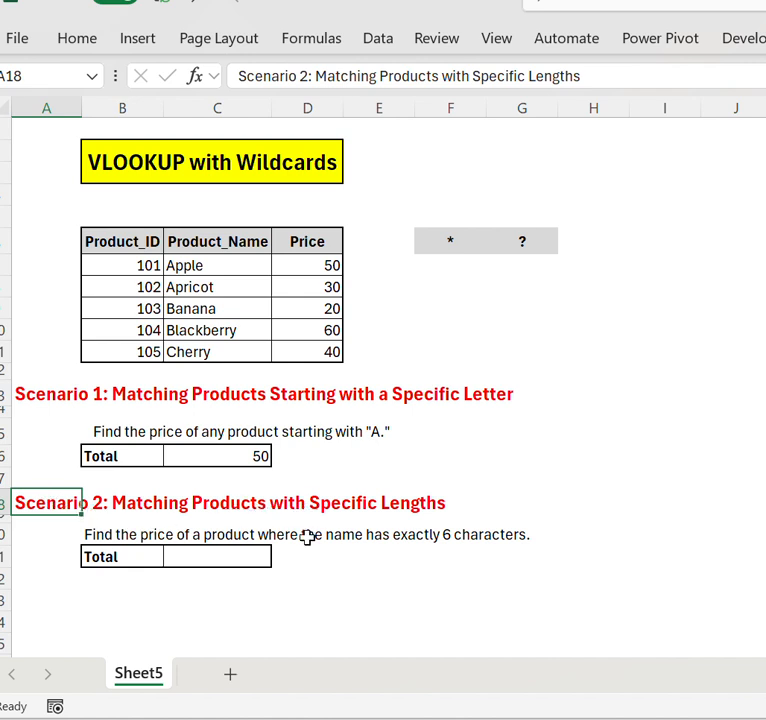
left_click(201, 565)
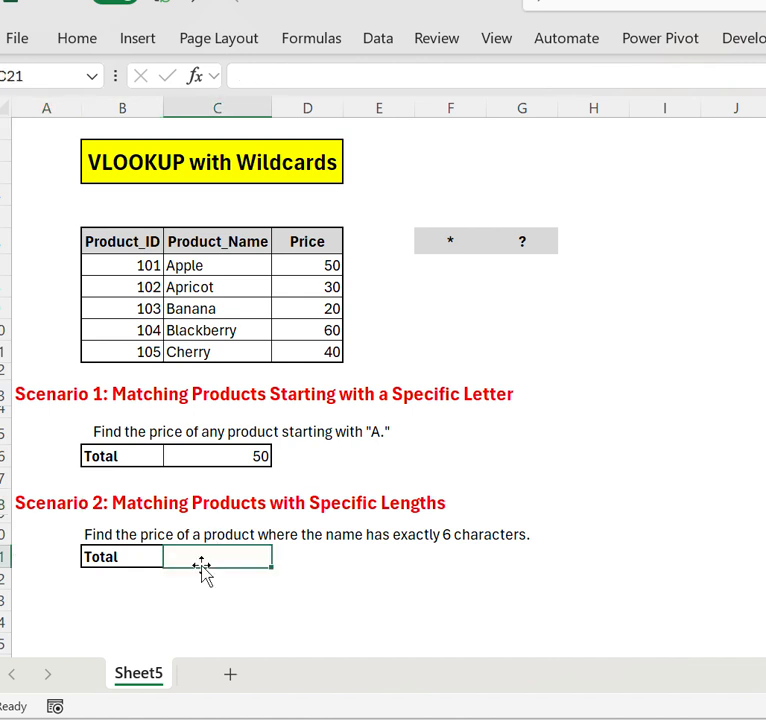
left_click_drag(192, 243, 205, 356)
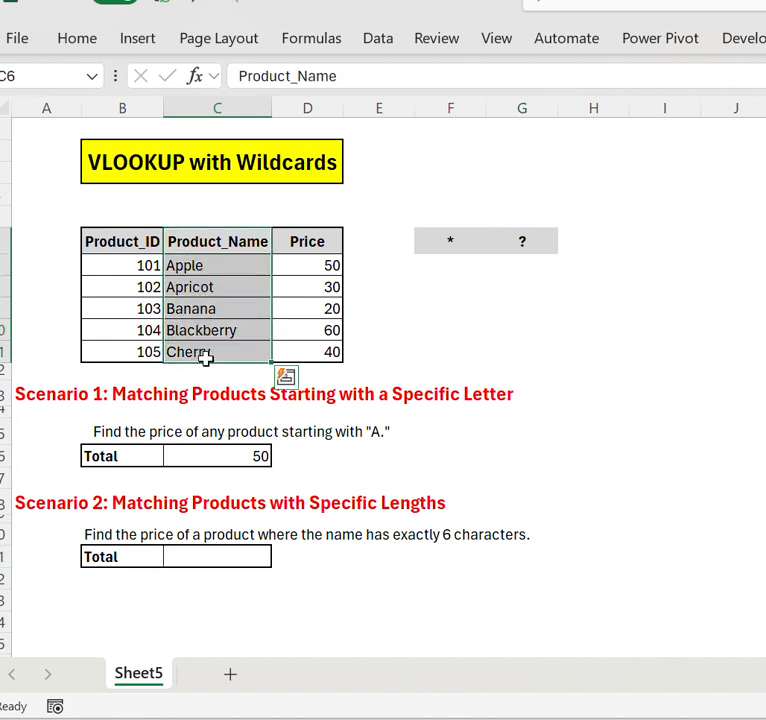
left_click(213, 558)
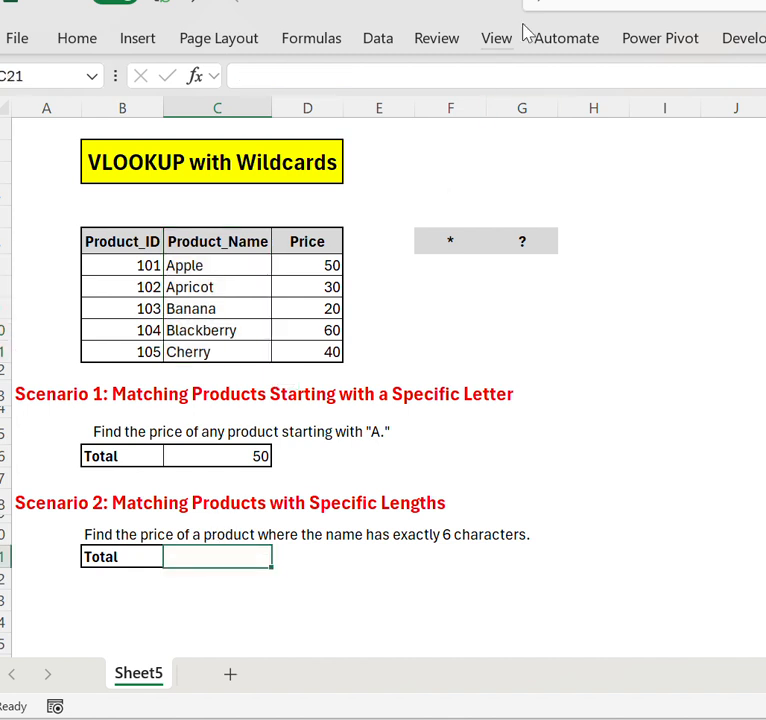
left_click(577, 12)
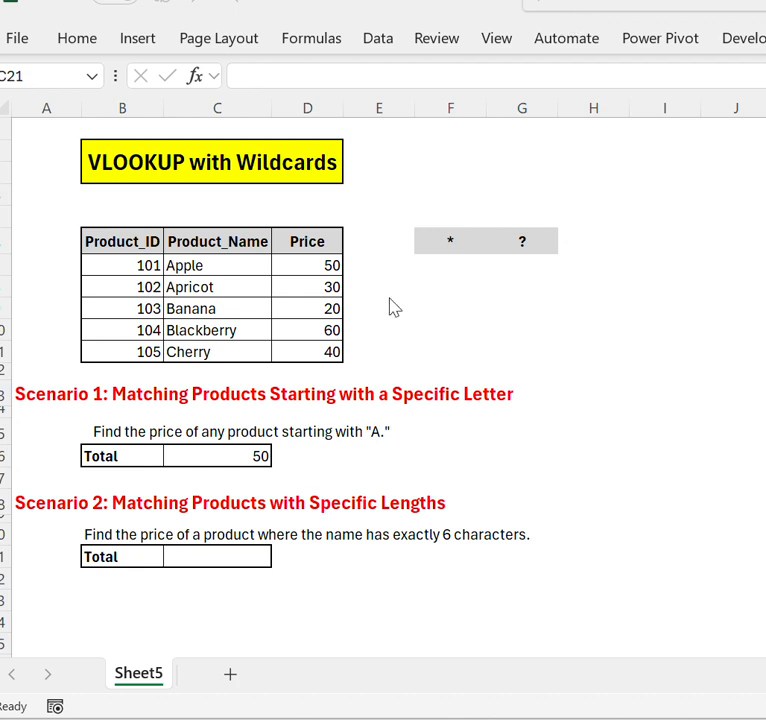
- Begin a VLOOKUP formula in the Scenario 2 total cell C21 with "??????" as the lookup value
left_click(213, 556)
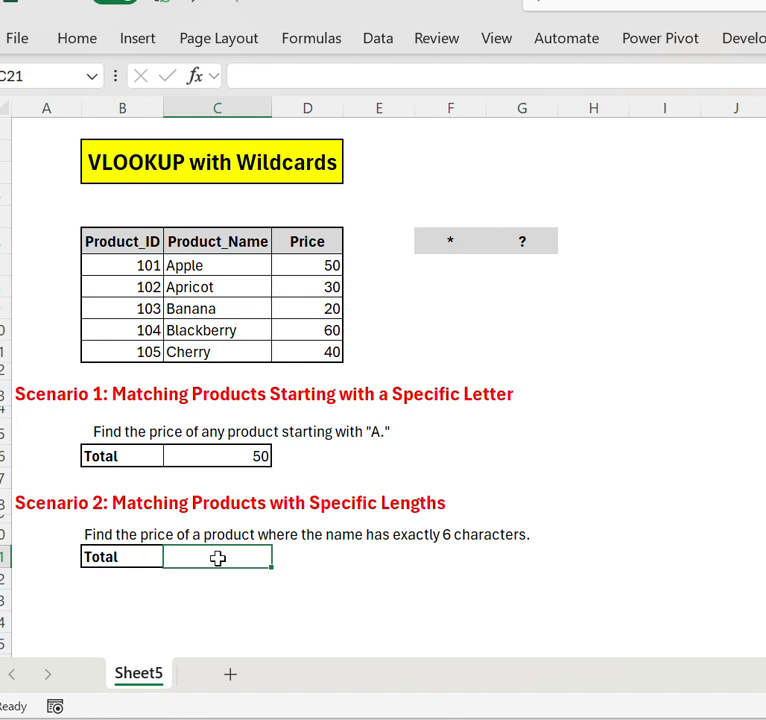
type("=vl")
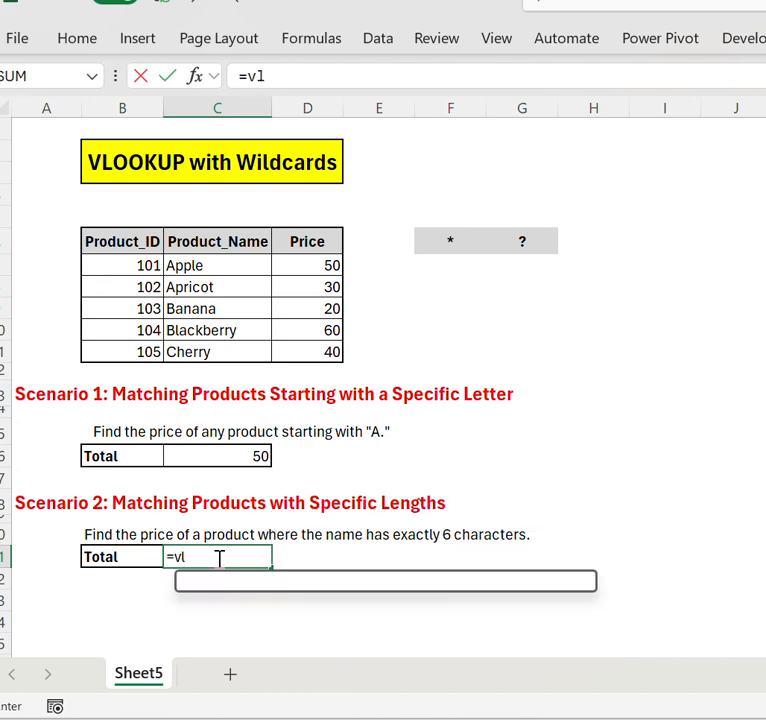
key("Tab")
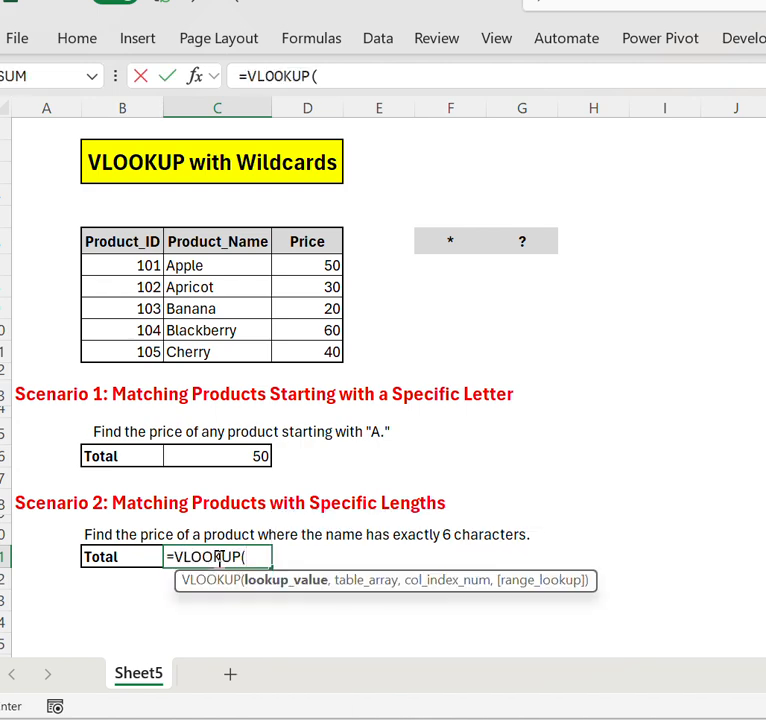
type("\"")
type("????")
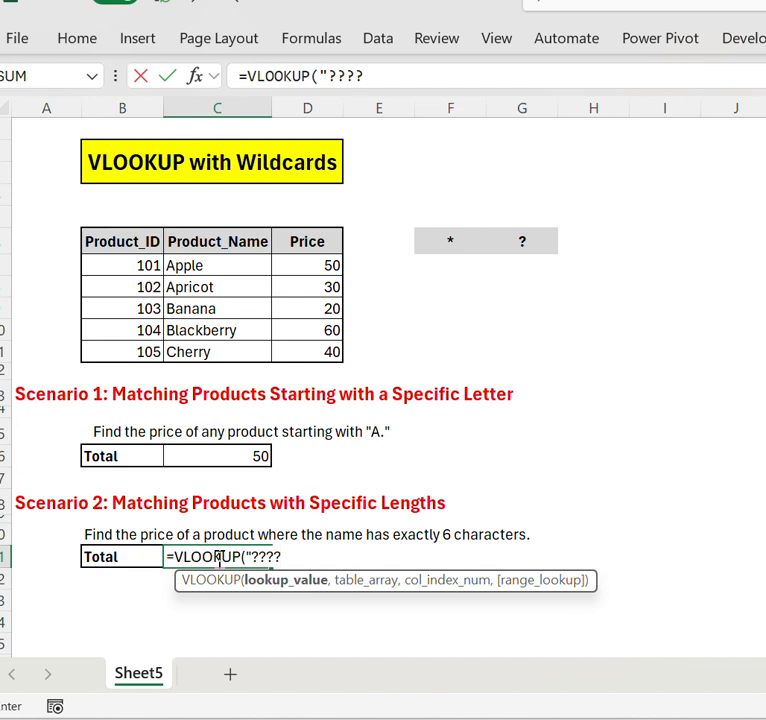
type("?")
type("?\",")
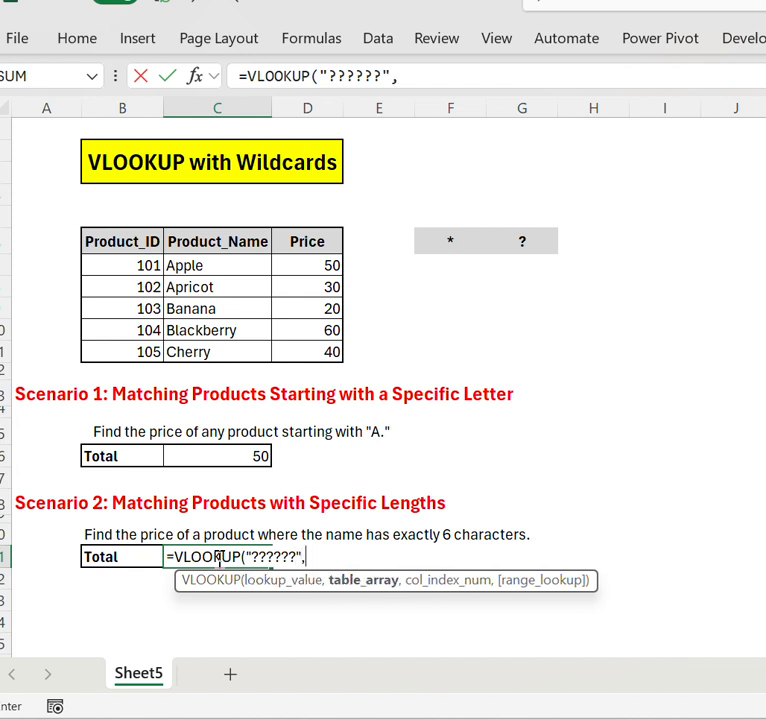
- Set the table array of the VLOOKUP in C21 to C6:D11, covering the product names and prices
key("Left")
key("Up")
key("Up")
key("Up")
key("Up")
key("Up")
key("Up")
key("Up")
key("Up")
key("Up")
key("Up")
key("Up")
key("Up")
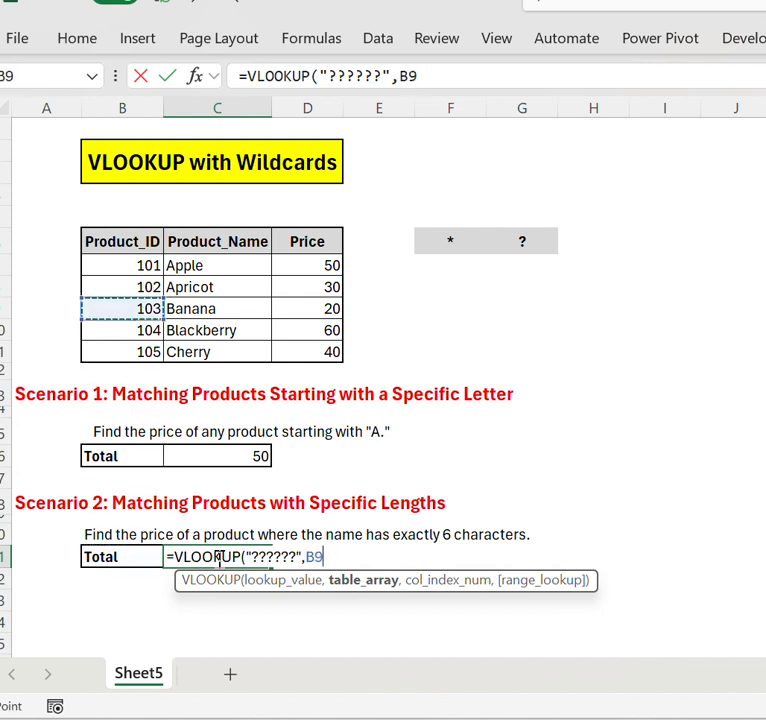
key("Right")
key("Up")
key("Up")
key("Up")
key("shift+Down")
key("shift+Down")
key("shift+Down")
key("shift+Down")
key("shift+Down")
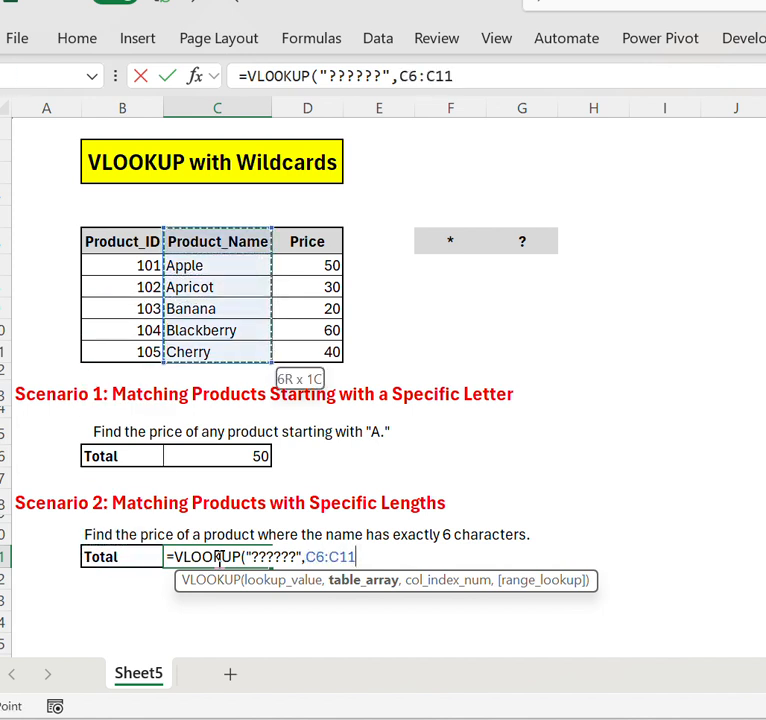
key("shift+Right")
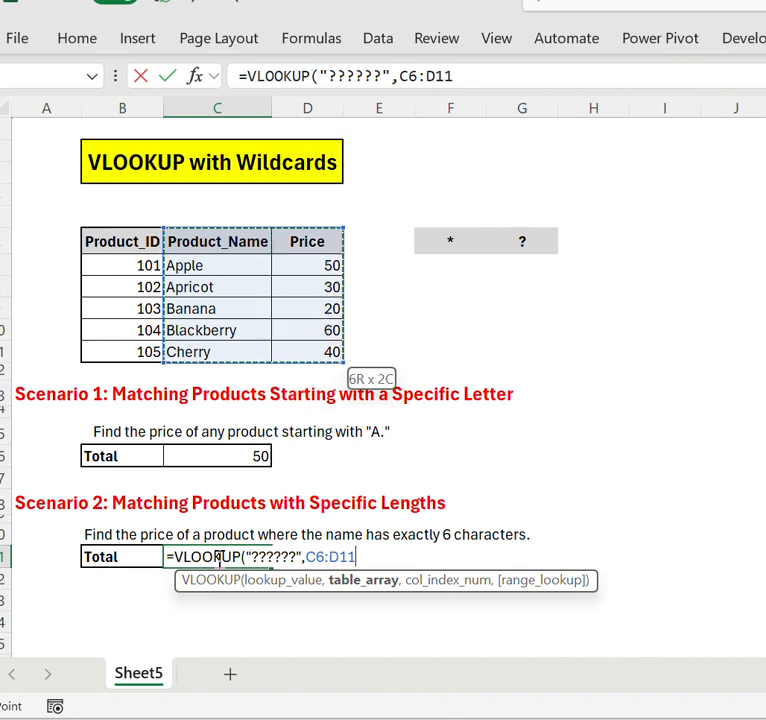
- Complete the VLOOKUP in C21 with column index 2 and 0 for an exact match, and reselect the cell
type(",")
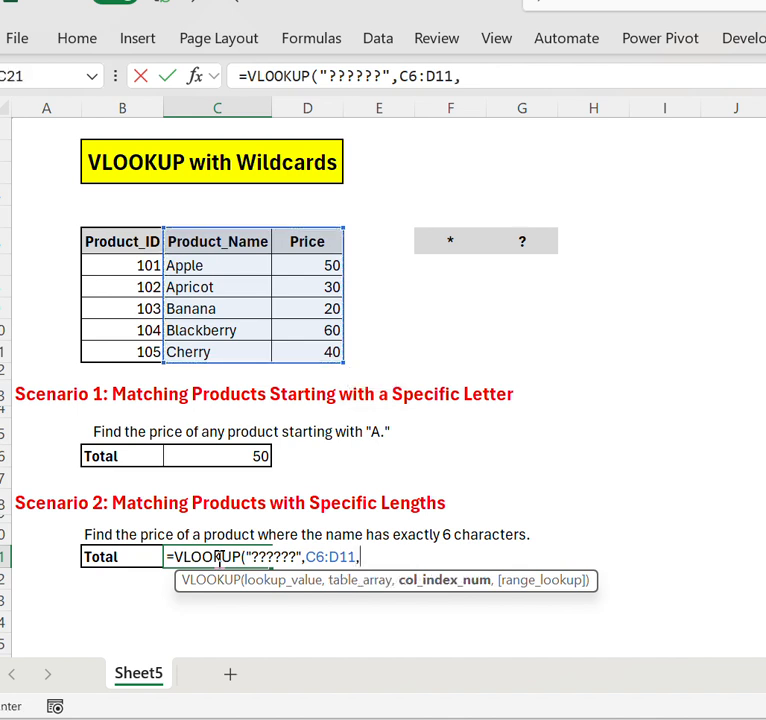
type("2,")
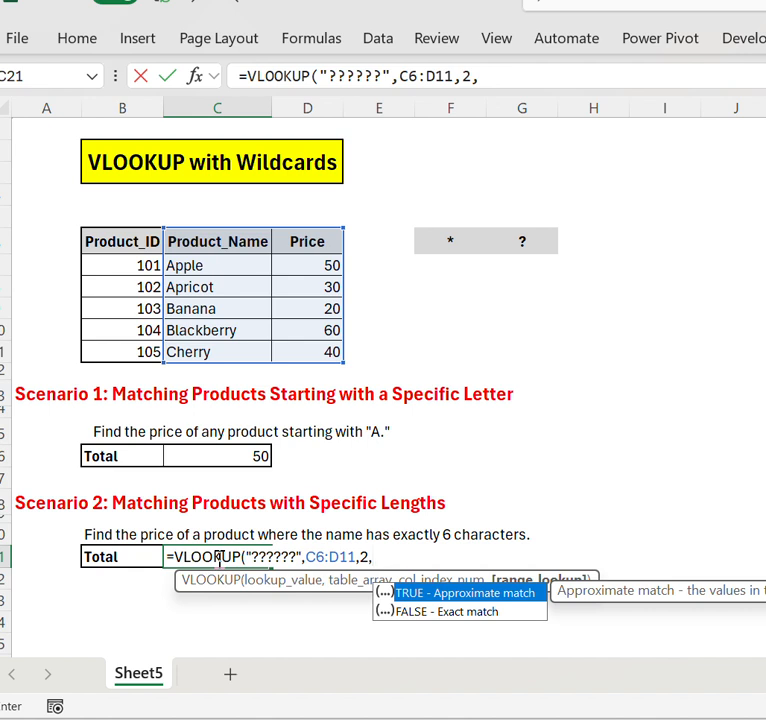
type("0)")
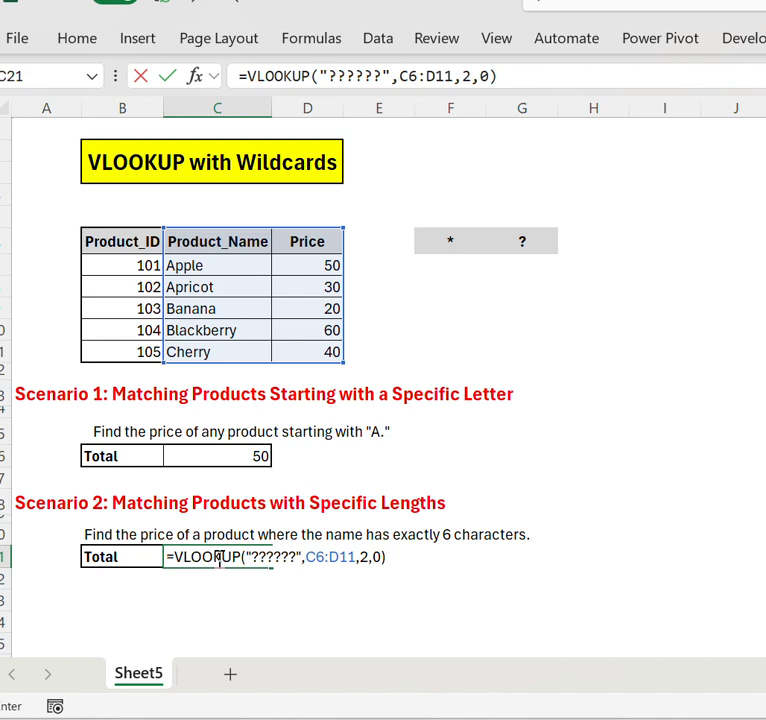
key("Return")
left_click(217, 557)
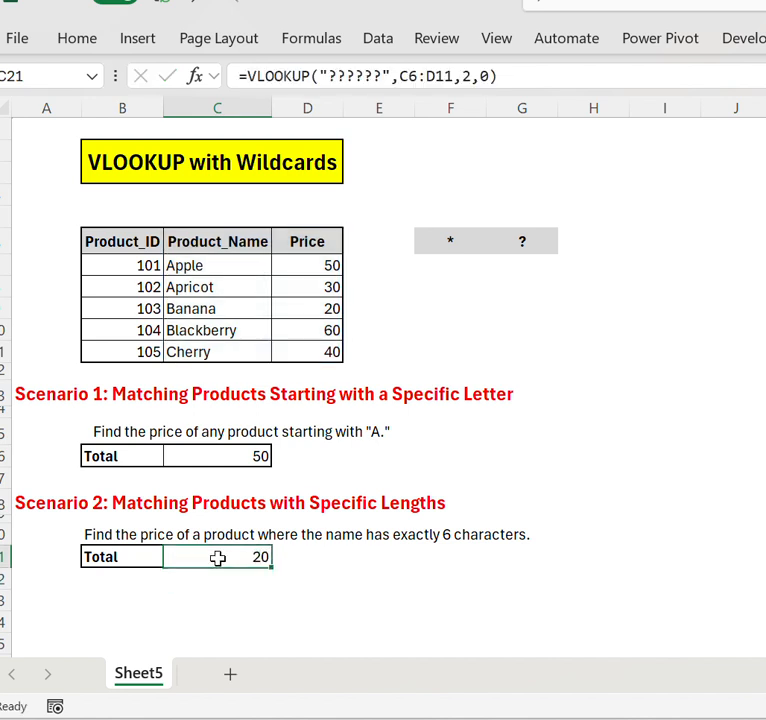
- Enter a LEN formula in E7, beside the Apple row, that counts the characters of the product name in C7
key("Up")
key("Up")
key("Up")
key("Up")
key("Up")
key("Up")
key("Up")
key("Up")
key("Up")
key("Up")
key("Up")
key("Up")
key("Up")
key("Up")
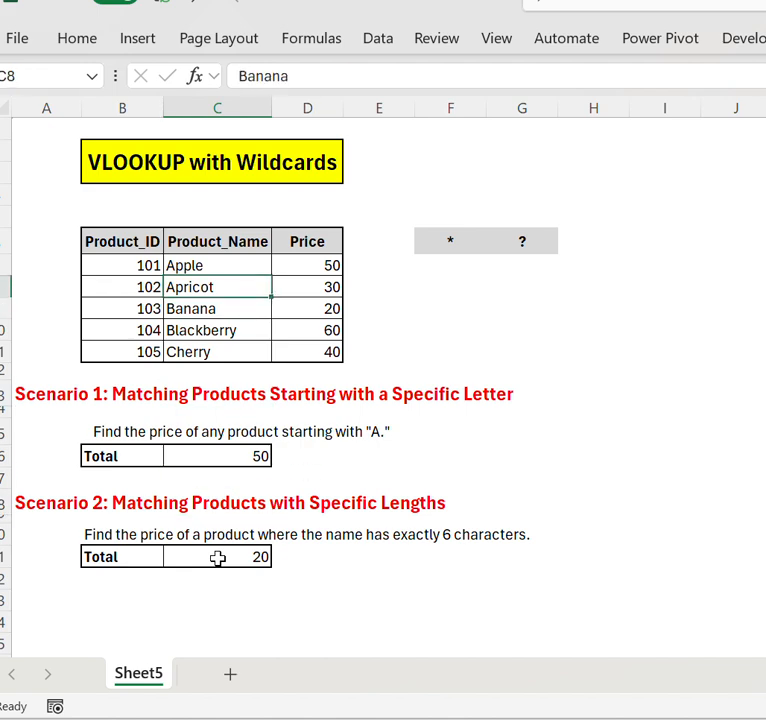
key("Down")
key("Right")
key("Up")
key("Right")
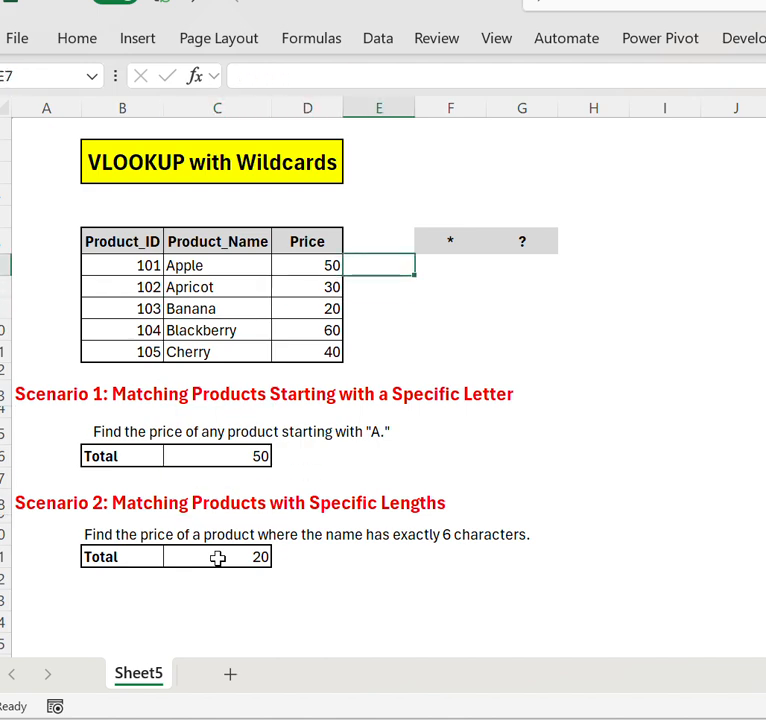
type("=len")
key("Tab")
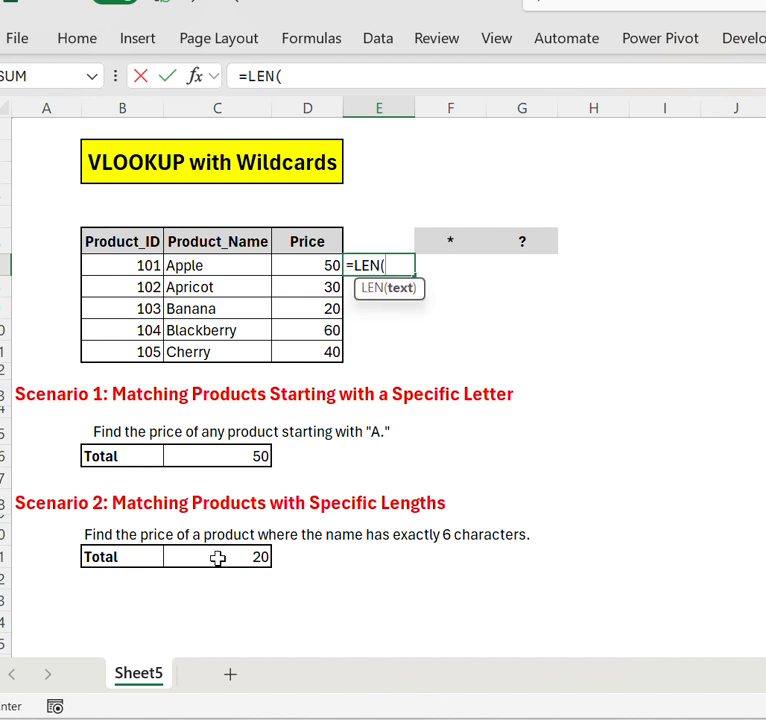
key("Left")
key("Left")
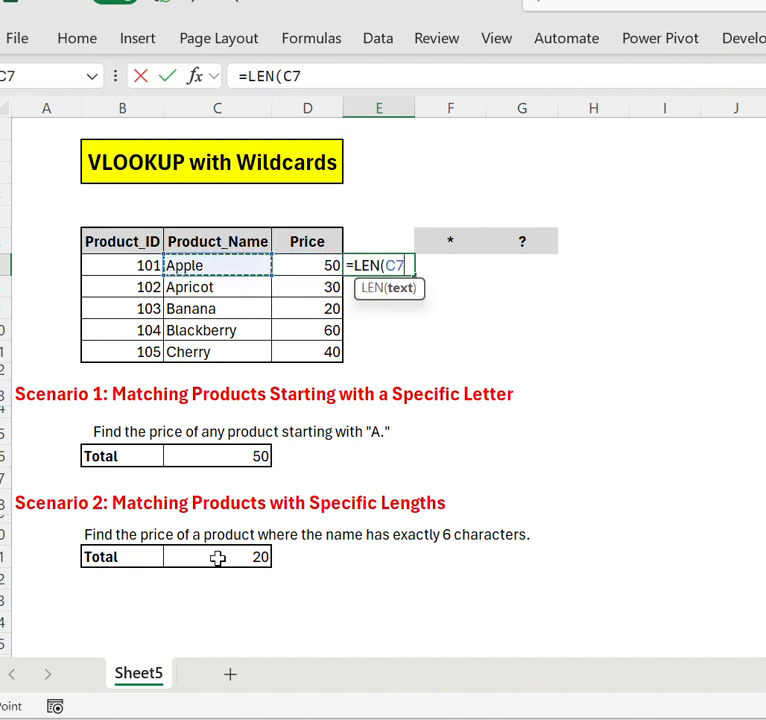
key("Return")
- Copy the LEN formula from E7 into E8:E11 for the remaining products
key("Up")
key("ctrl+c")
key("Down")
key("shift+Down")
key("shift+Down")
key("shift+Down")
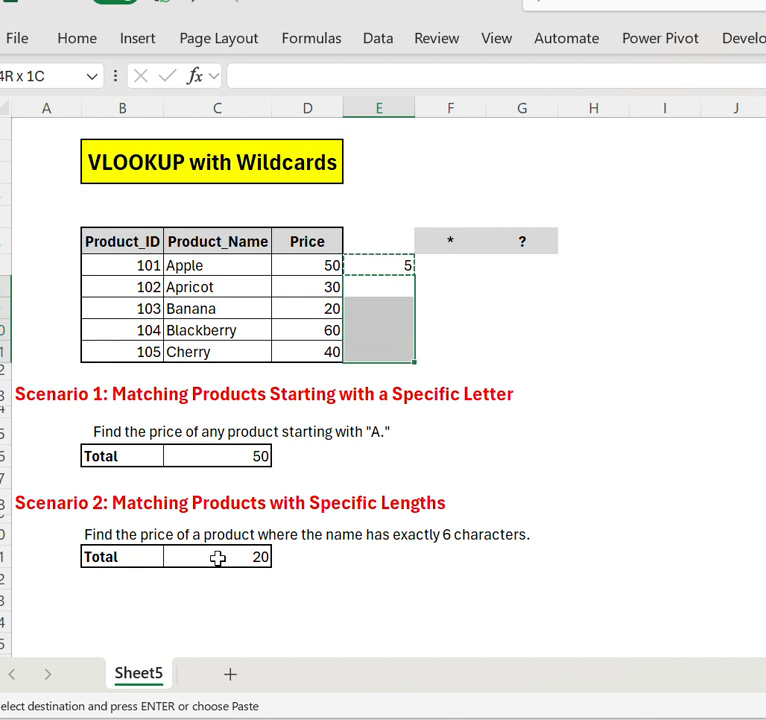
key("Return")
- Compare the Apple, Apricot and Banana names in C7:C9 with their character counts in column E
key("Up")
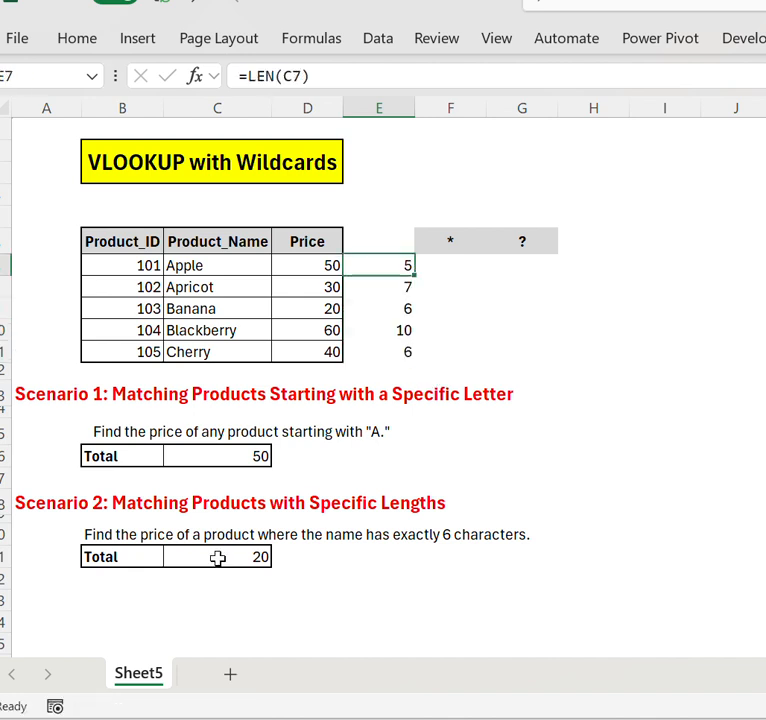
key("Down")
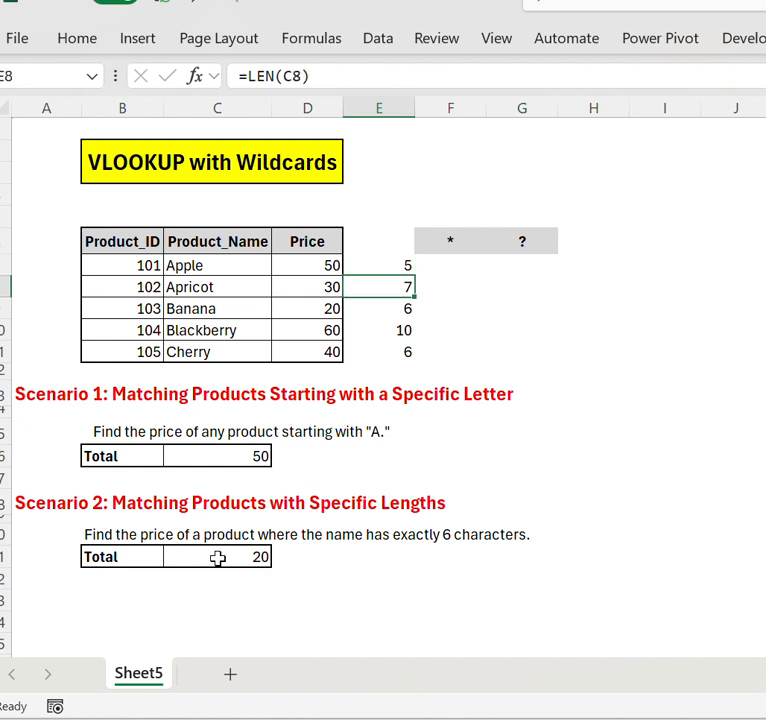
key("Left")
key("Left")
key("Up")
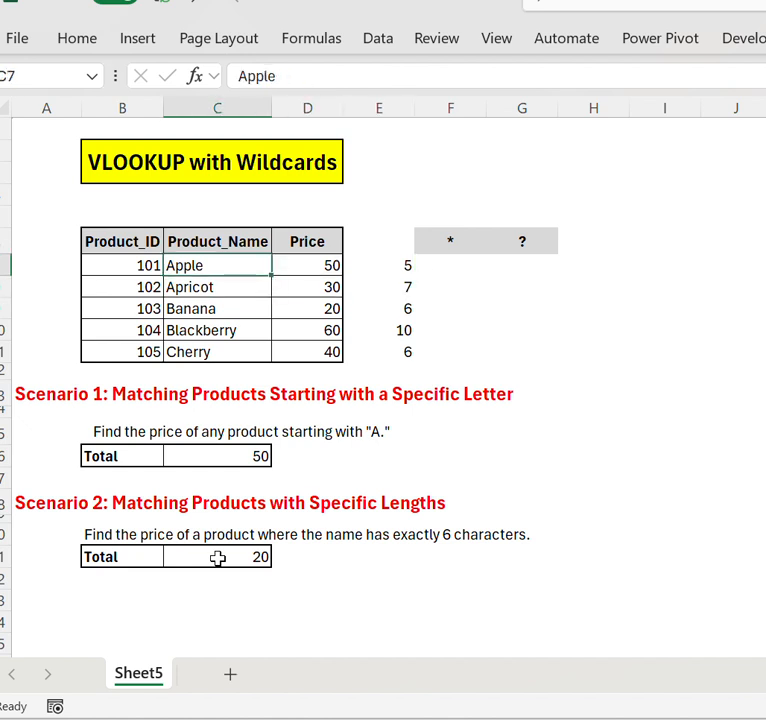
key("Right")
key("Right")
key("Down")
key("Left")
key("Left")
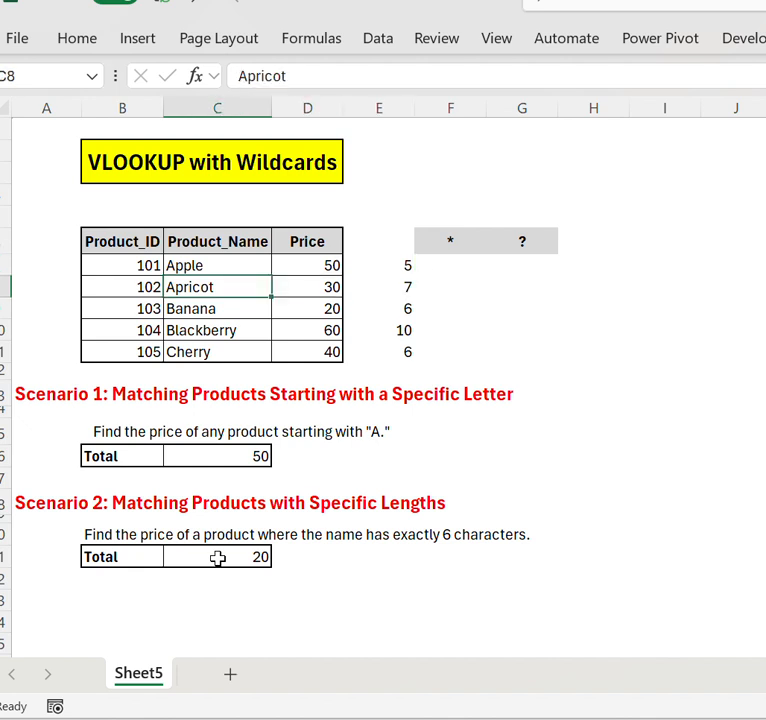
key("Down")
key("Right")
key("Right")
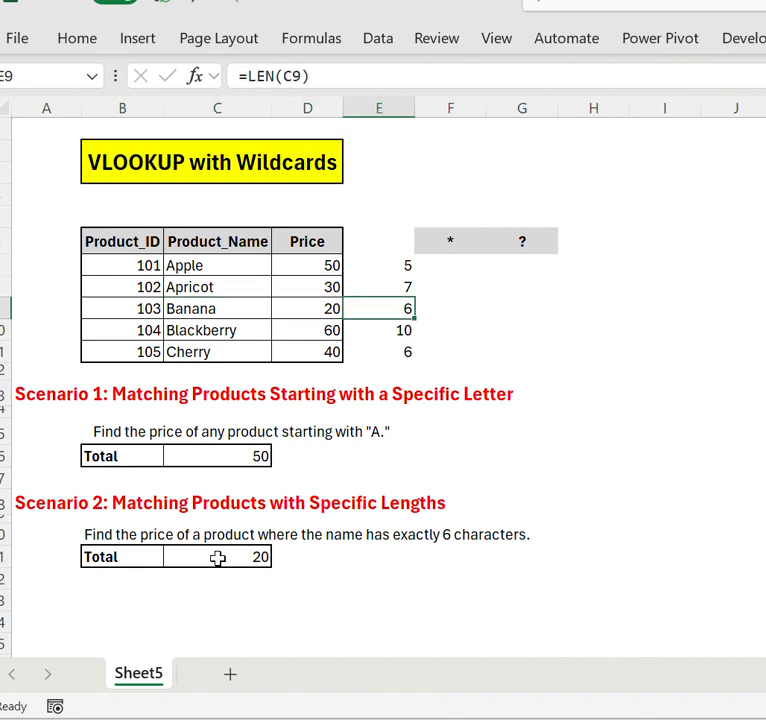
key("Left")
key("Left")
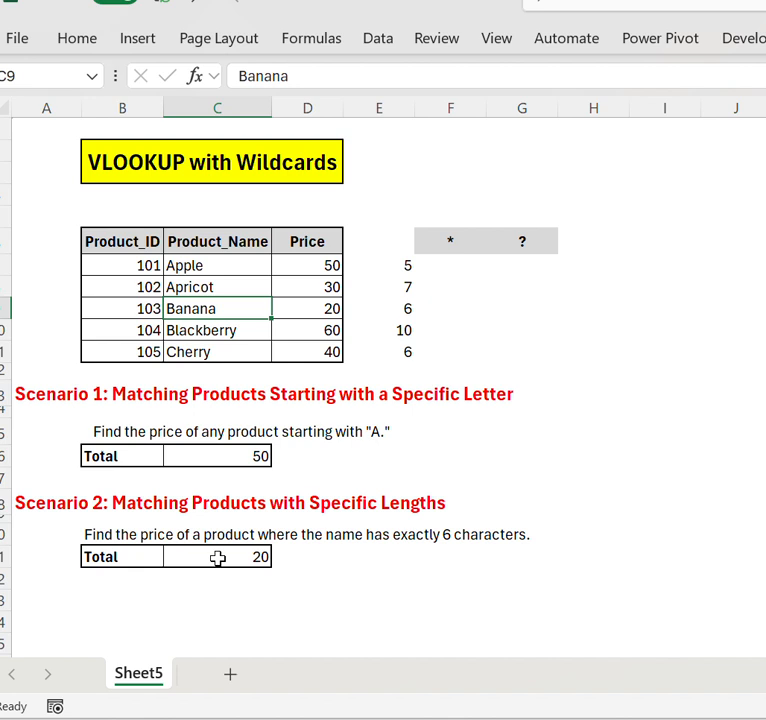
- Compare the character counts of Cherry and Banana in column E, and review the Scenario 2 task against them
key("Down")
key("Down")
key("Right")
key("Right")
key("Left")
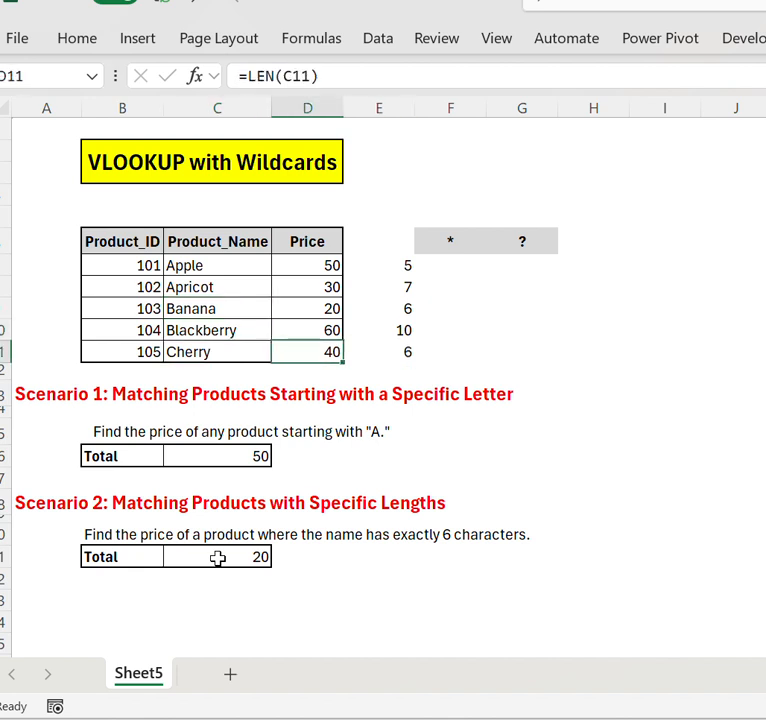
key("Left")
key("Up")
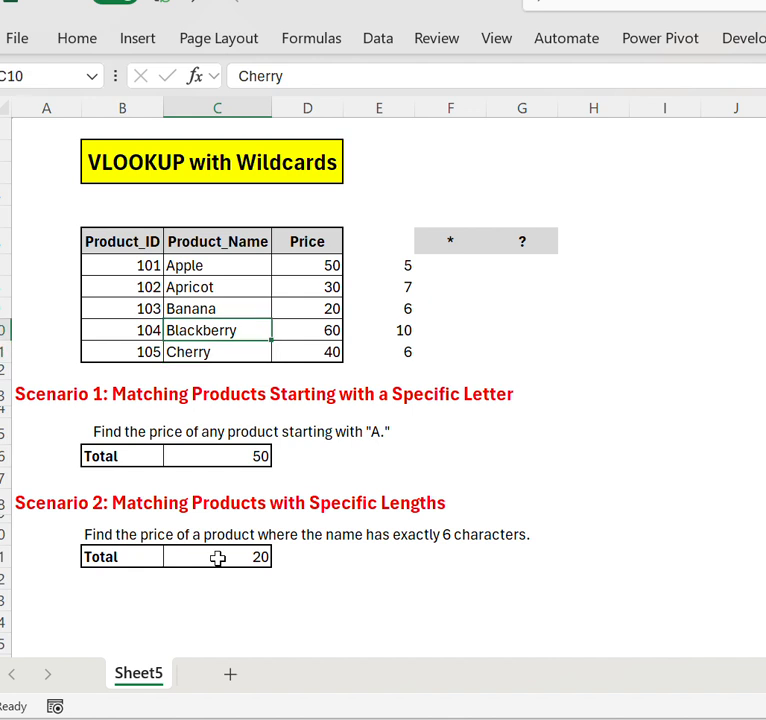
key("Up")
key("Right")
key("Right")
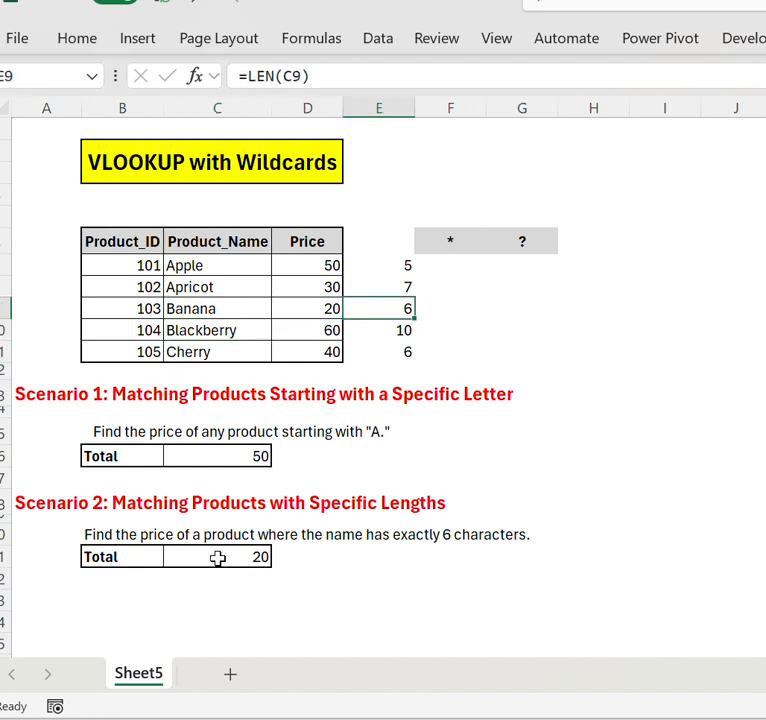
key("Down")
key("Down")
key("Down")
key("Down")
key("Down")
key("Down")
key("Down")
key("Down")
key("Down")
key("Down")
key("Down")
key("Down")
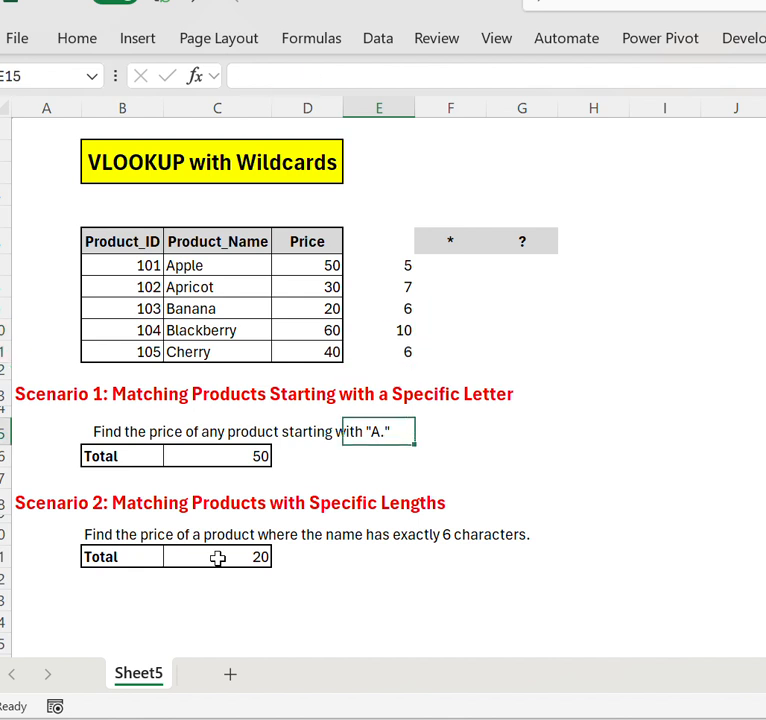
key("Left")
key("Left")
key("Up")
key("Up")
key("Up")
key("Up")
key("Up")
key("Up")
key("Up")
key("Up")
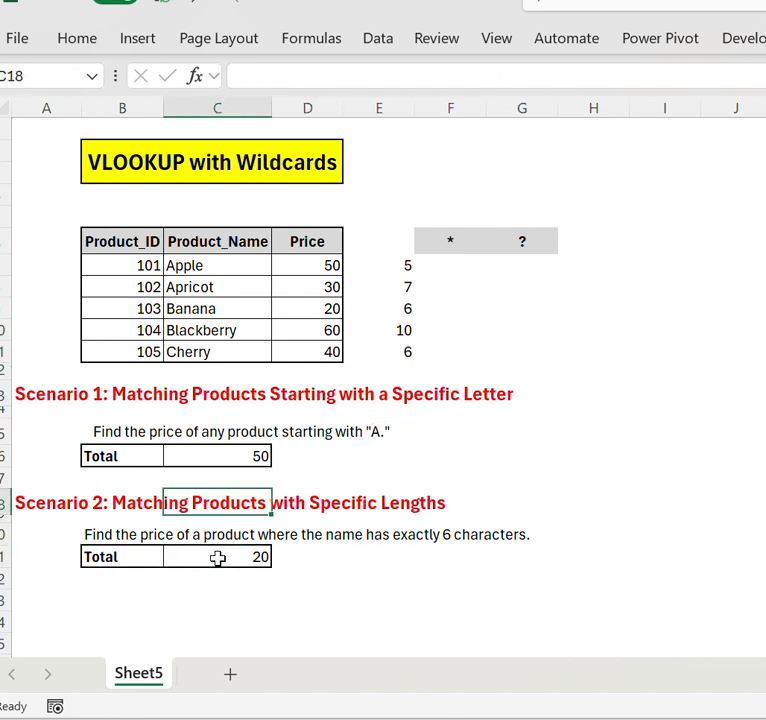